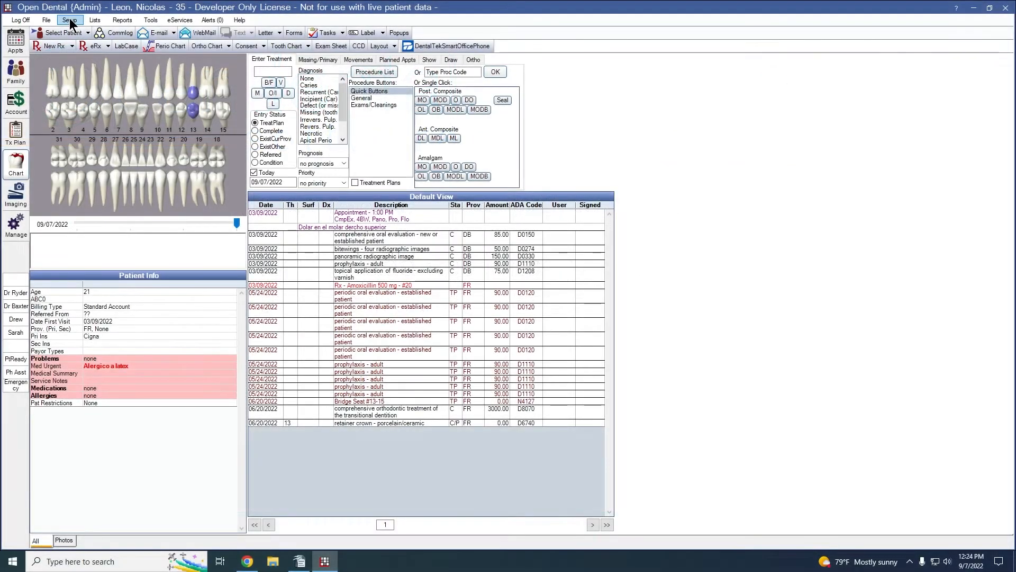
Open the Ortho Setup dialog from the Setup menu.
{"action": "left_click", "coordinate": [71, 21]}
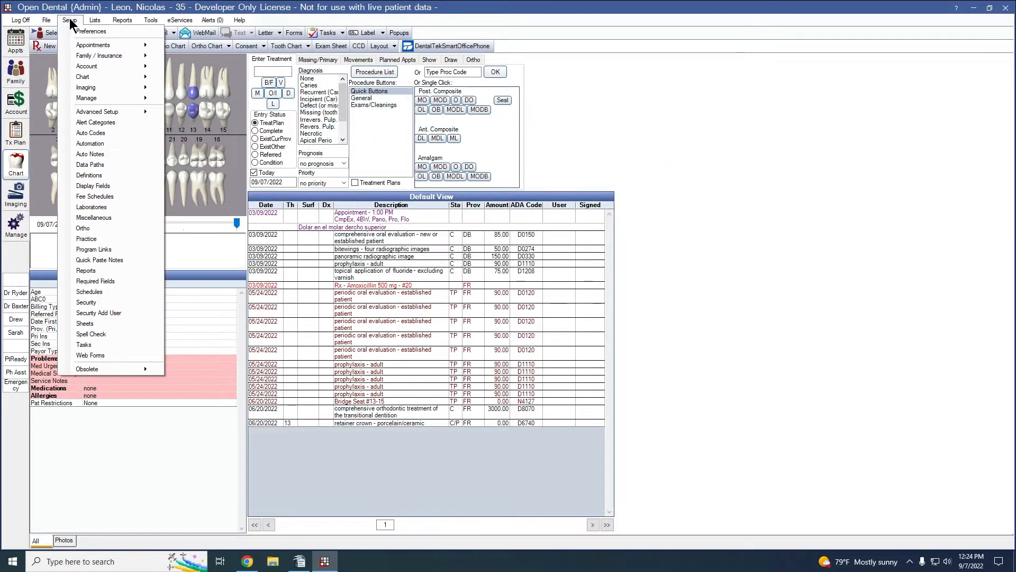
{"action": "left_click", "coordinate": [121, 227]}
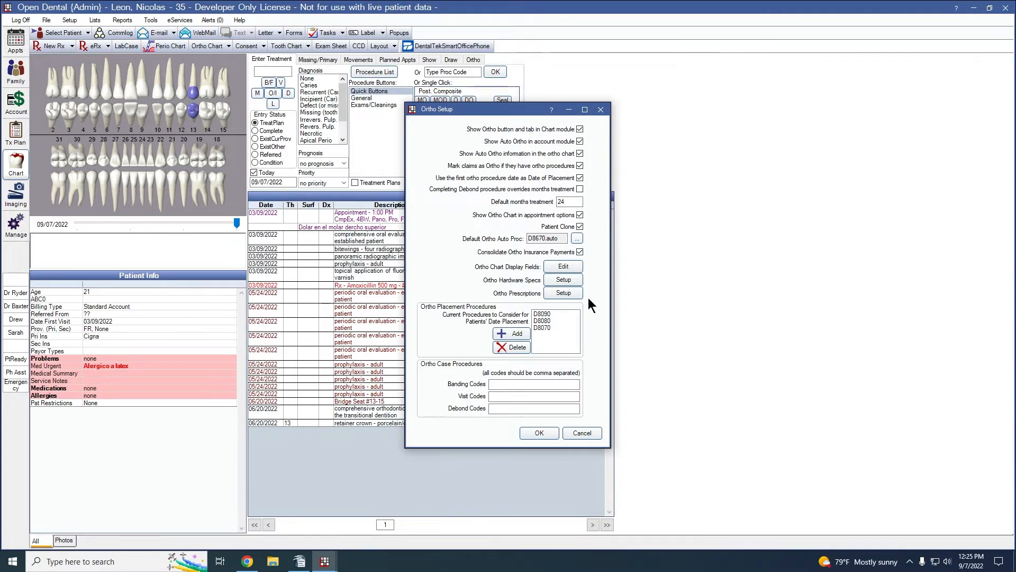
Open the Ortho Hardware Specs list and view the Wire and Elastic type entries.
{"action": "left_click", "coordinate": [566, 279]}
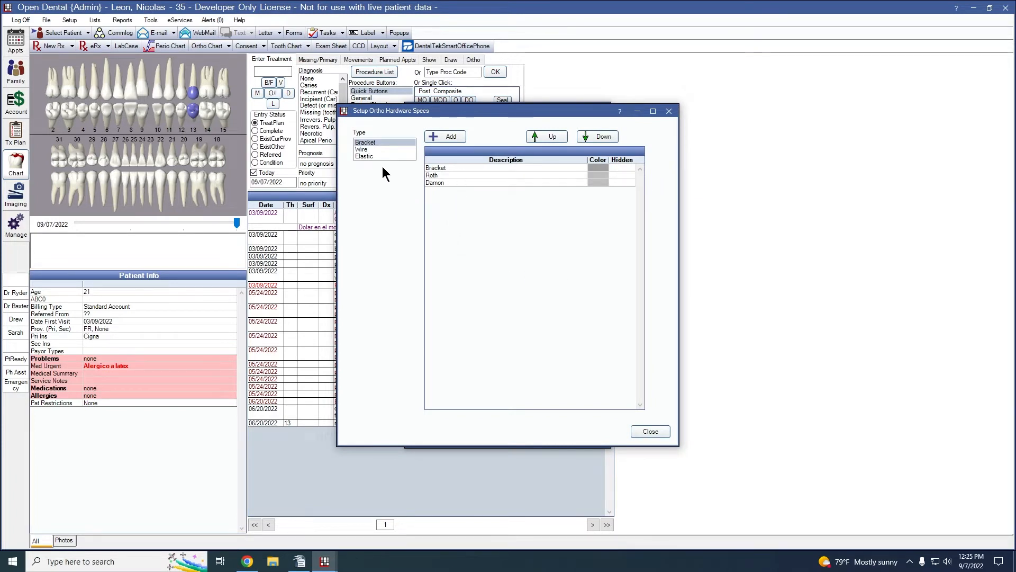
{"action": "left_click", "coordinate": [370, 151]}
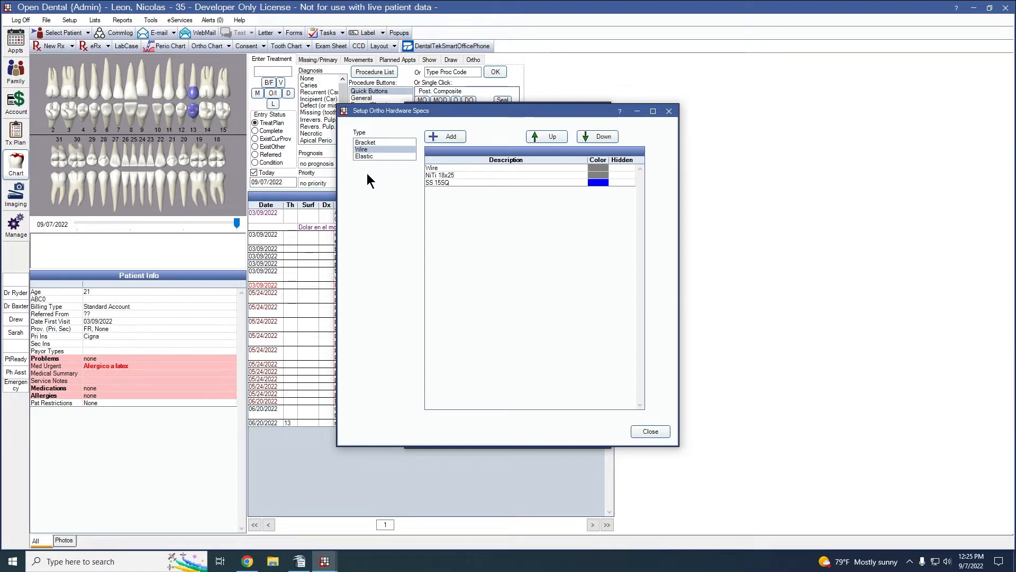
{"action": "left_click", "coordinate": [368, 157]}
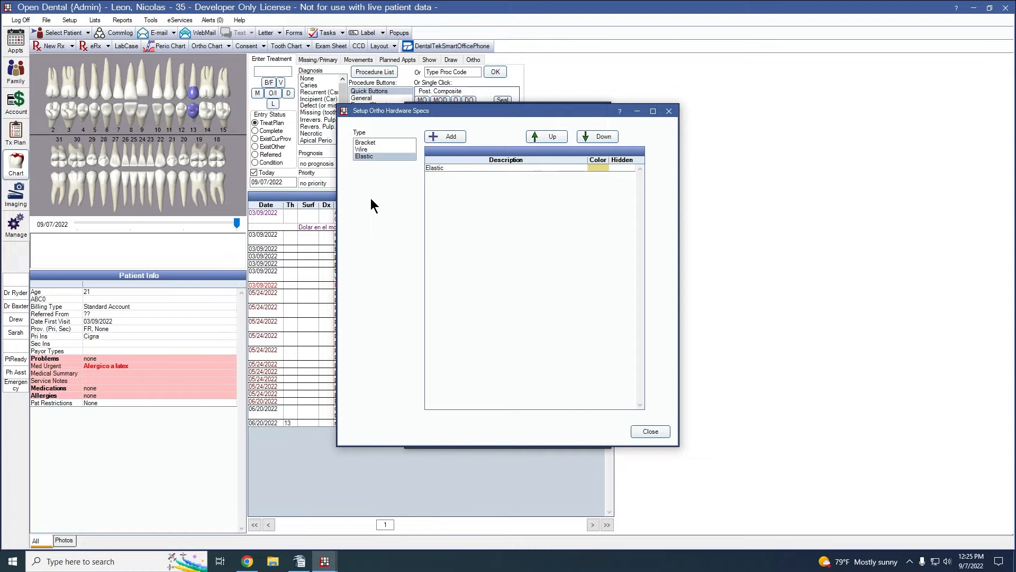
{"action": "left_click", "coordinate": [365, 150]}
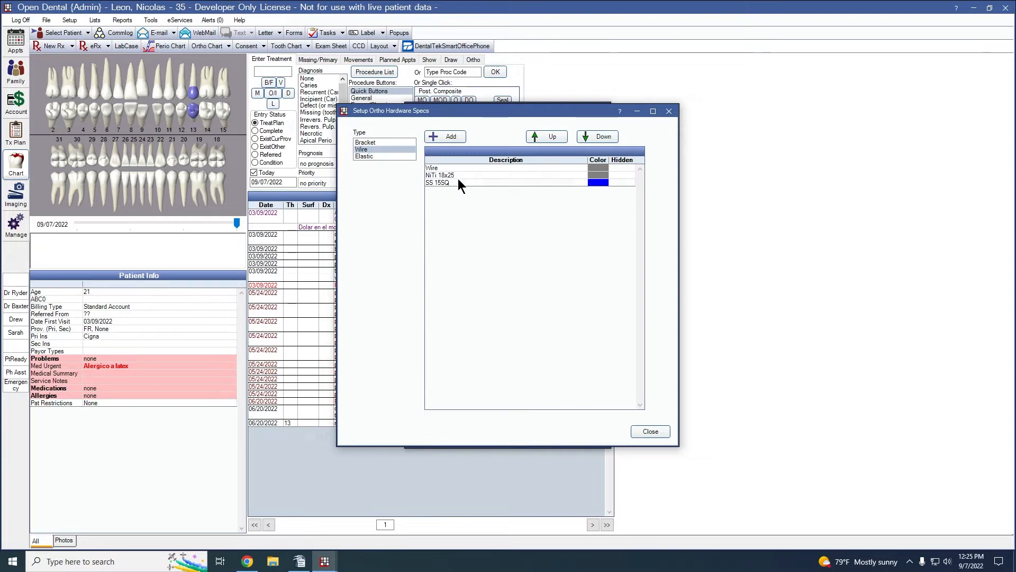
Add a dark blue SS 18RECT wire spec and close the hardware specs list.
{"action": "left_click", "coordinate": [450, 138]}
{"action": "left_click", "coordinate": [485, 252]}
{"action": "type", "text": "SS "}
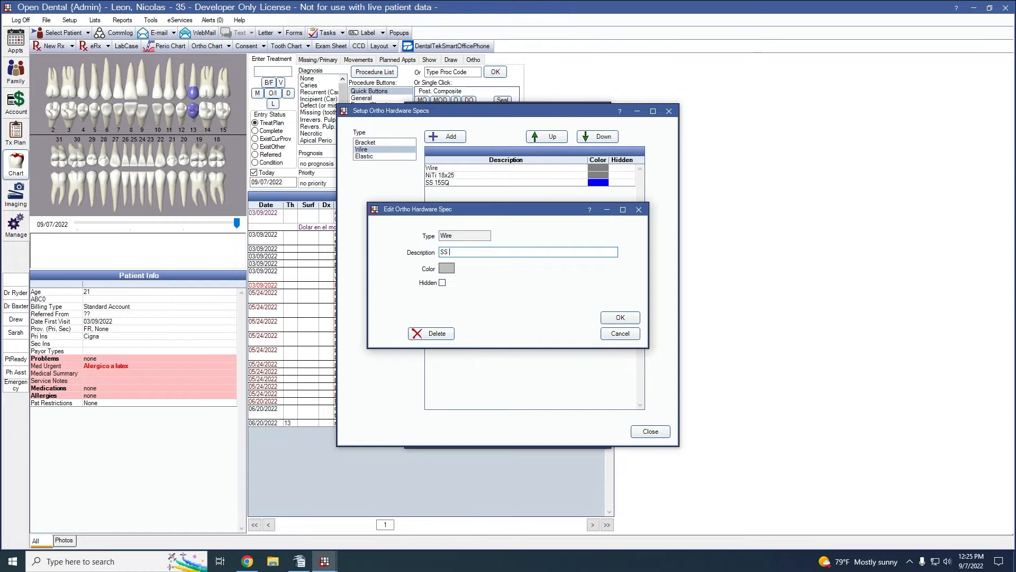
{"action": "type", "text": "18RECT"}
{"action": "left_click", "coordinate": [449, 268]}
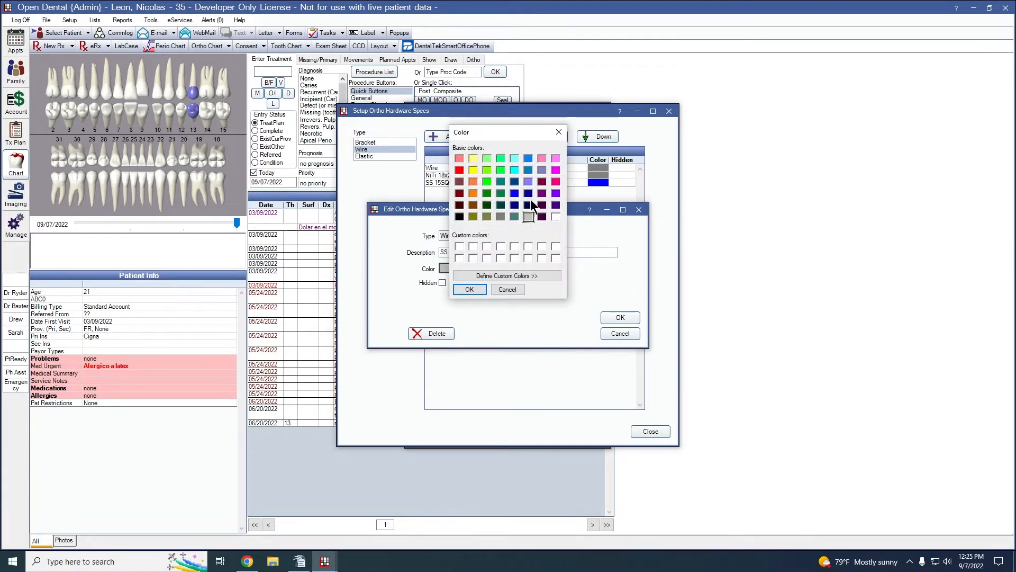
{"action": "left_click", "coordinate": [515, 192]}
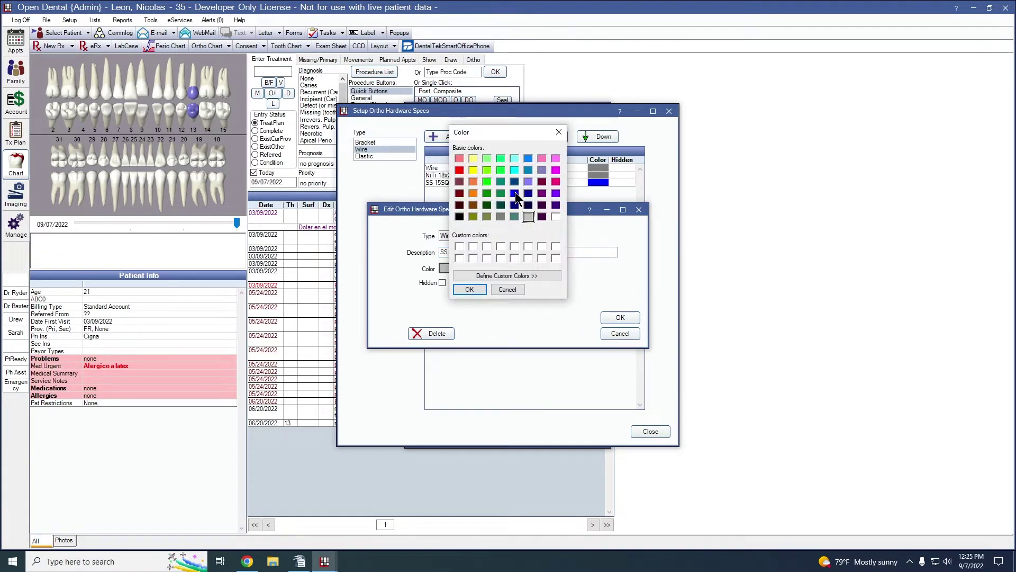
{"action": "left_click", "coordinate": [470, 291]}
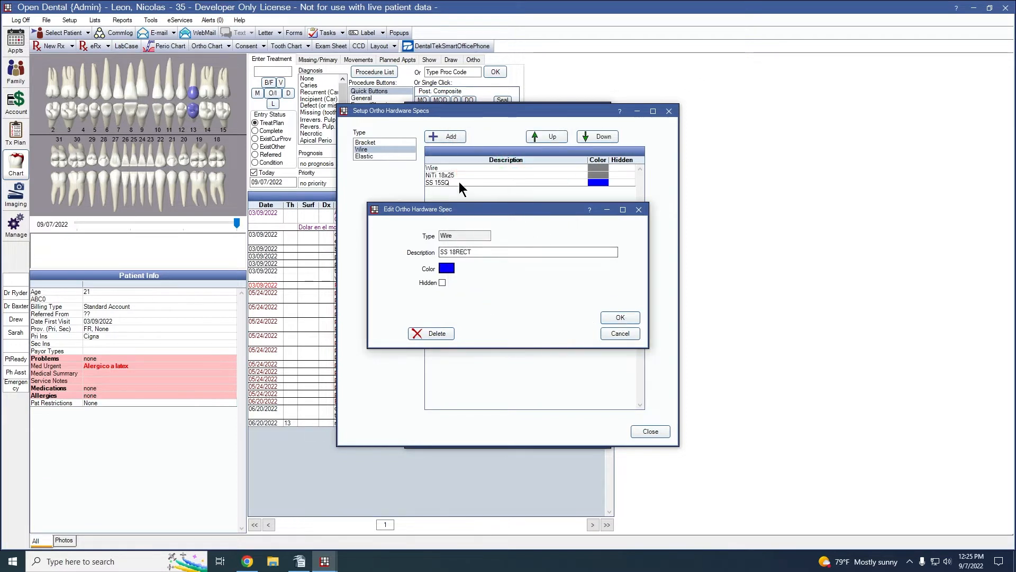
{"action": "left_click", "coordinate": [621, 318]}
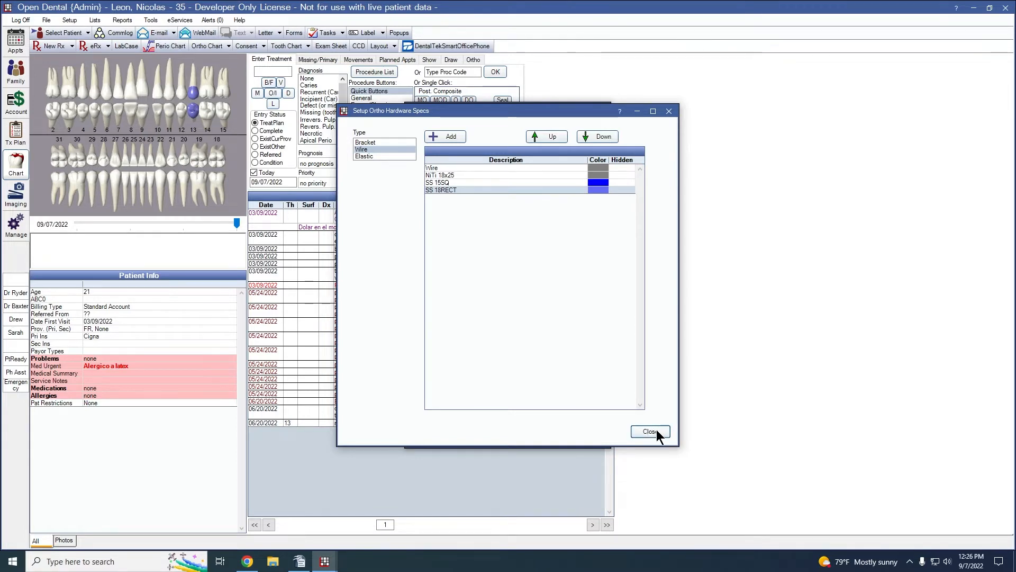
{"action": "left_click", "coordinate": [656, 429]}
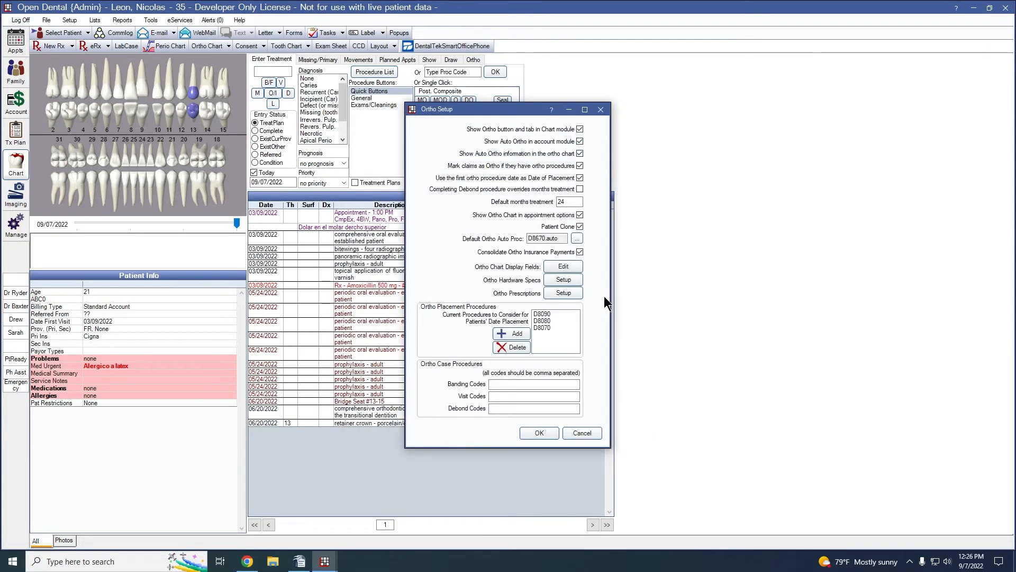
Open the Ortho Prescriptions favorites list from Ortho Setup.
{"action": "left_click", "coordinate": [560, 293]}
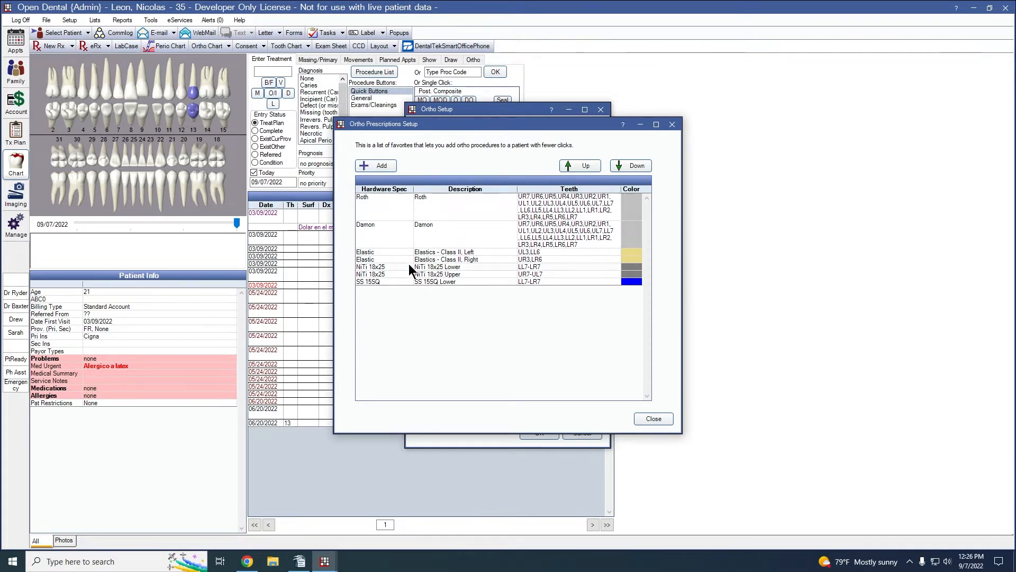
Start a new SS 15RECT Upper prescription using the SS 18RECT hardware spec.
{"action": "left_click", "coordinate": [381, 169]}
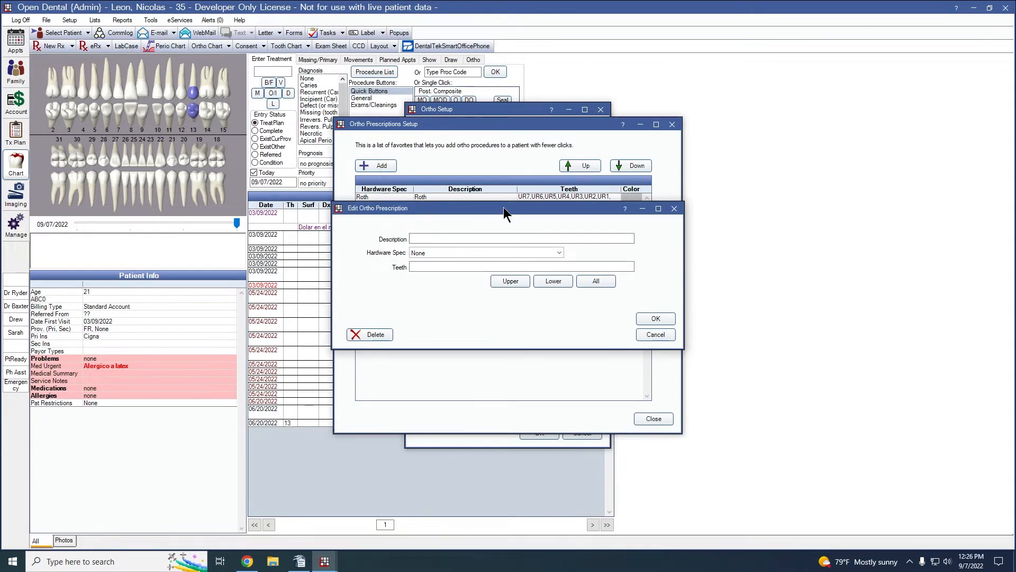
{"action": "left_click_drag", "start_coordinate": [505, 207], "coordinate": [543, 316]}
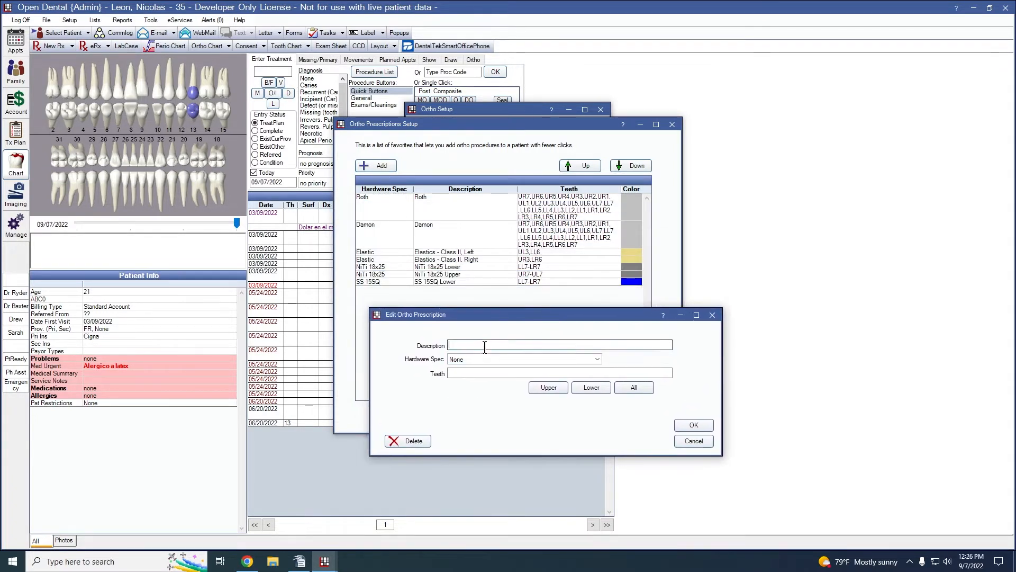
{"action": "type", "text": "SS "}
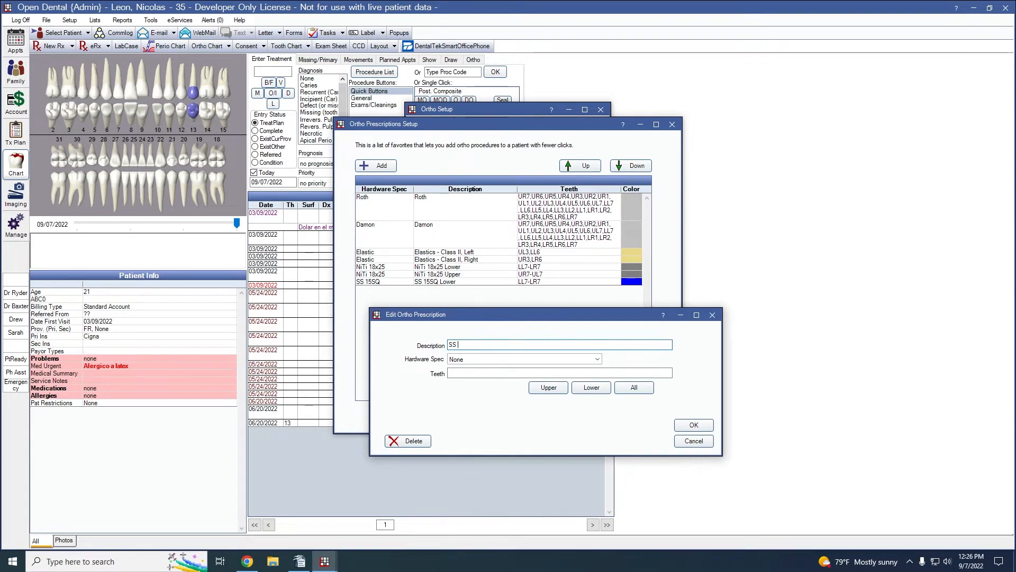
{"action": "type", "text": "15RECT U"}
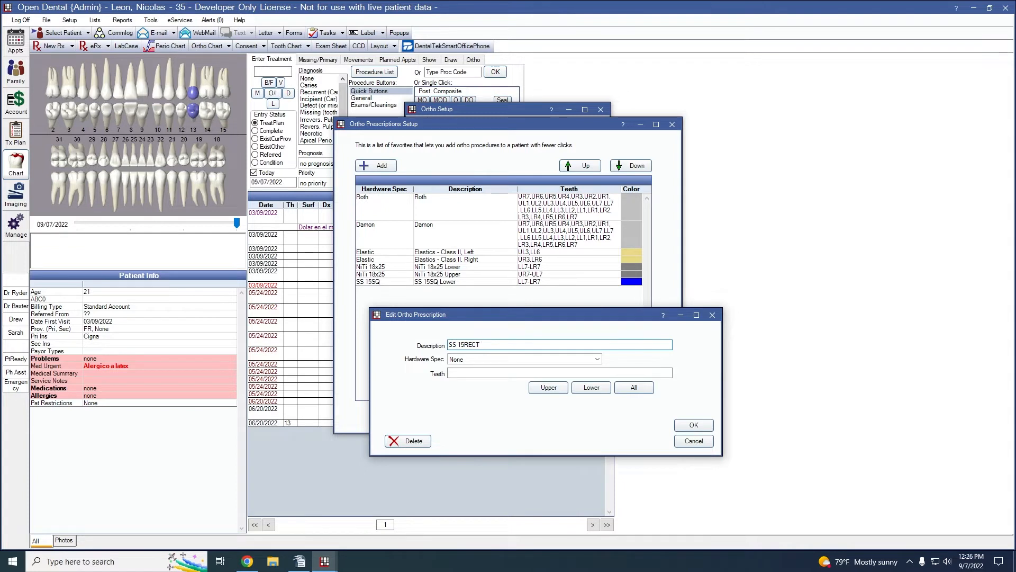
{"action": "type", "text": "pper"}
{"action": "left_click", "coordinate": [480, 357]}
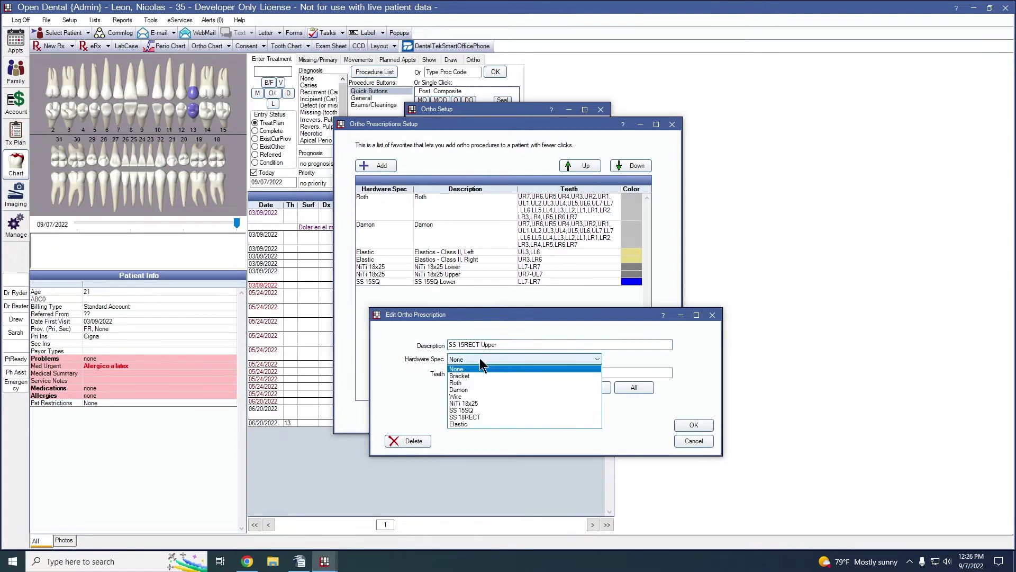
{"action": "left_click", "coordinate": [472, 417]}
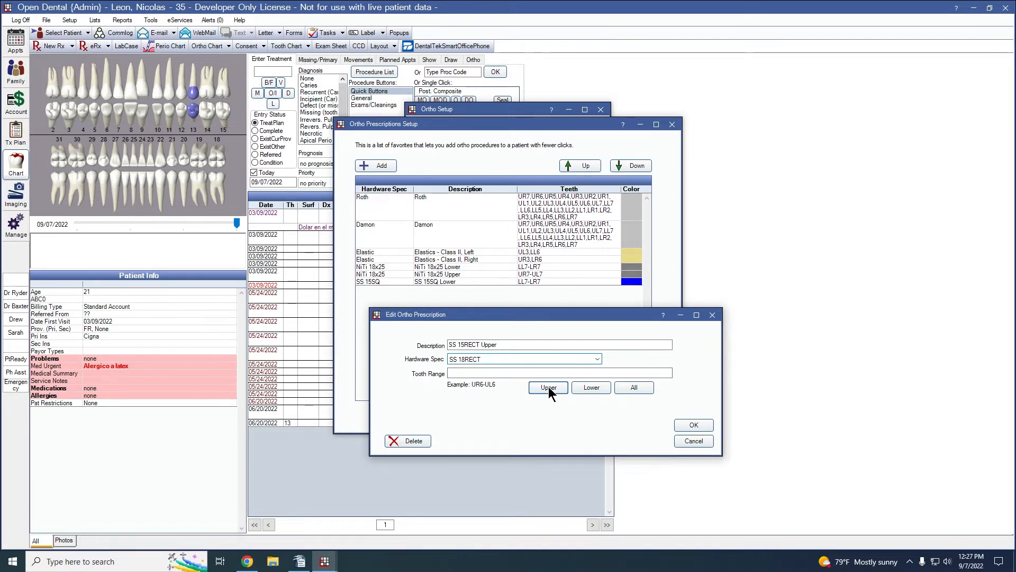
Try Lower and All tooth ranges, dismiss the warning, keep Upper UR7-UL7 and save.
{"action": "left_click", "coordinate": [549, 387]}
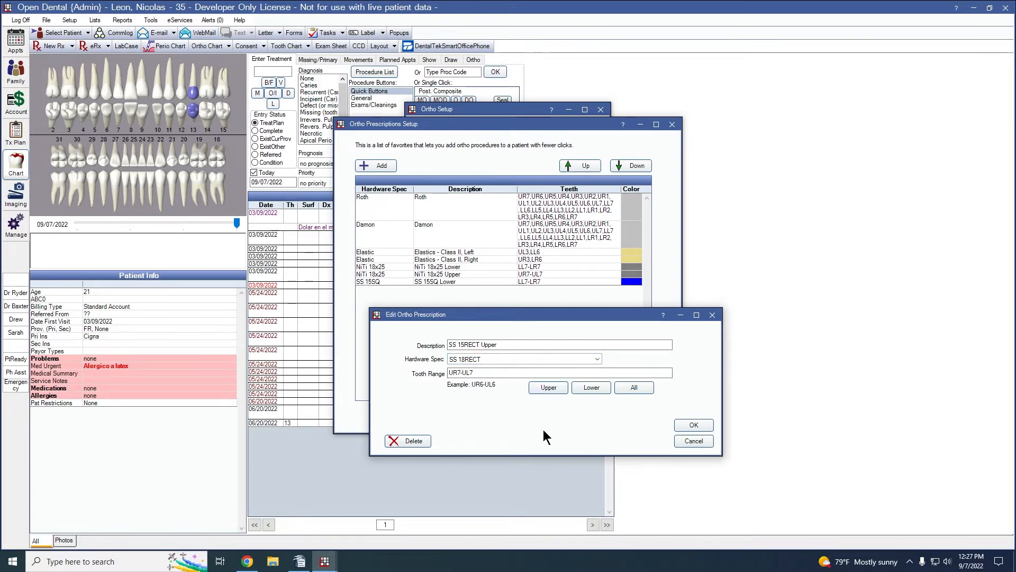
{"action": "left_click_drag", "start_coordinate": [495, 372], "coordinate": [442, 379]}
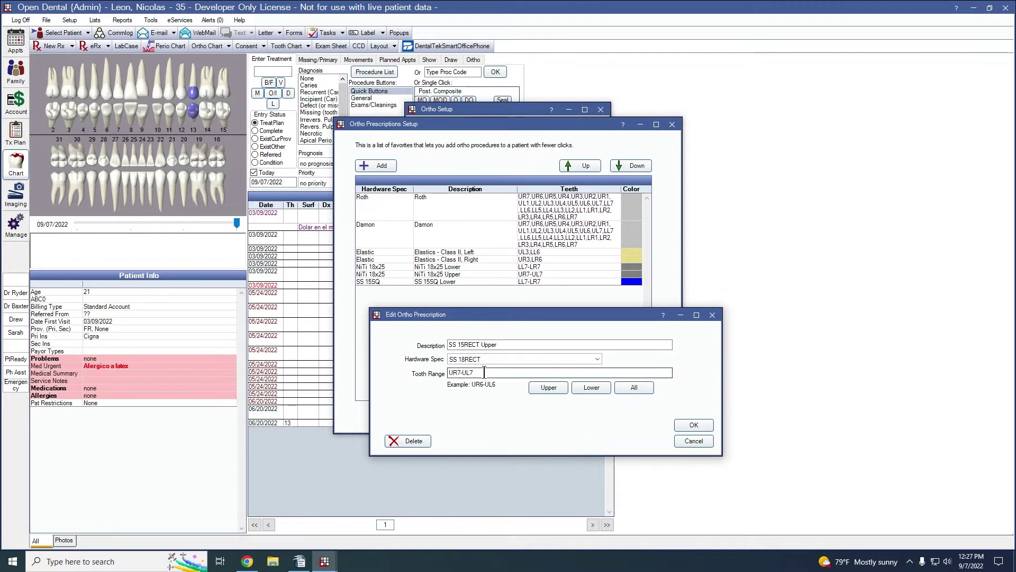
{"action": "left_click", "coordinate": [591, 388]}
{"action": "left_click_drag", "start_coordinate": [494, 372], "coordinate": [436, 376]}
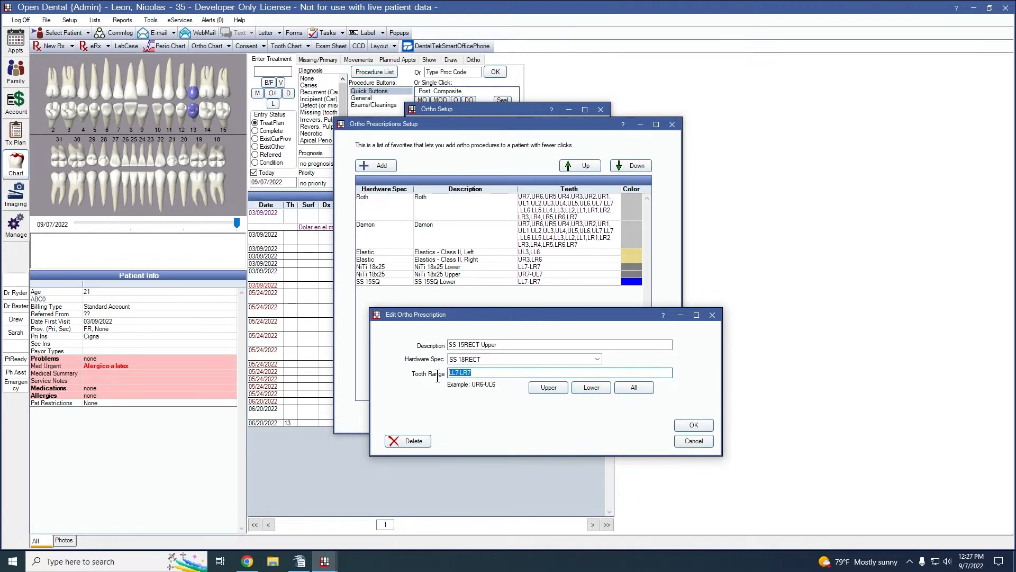
{"action": "left_click", "coordinate": [635, 388]}
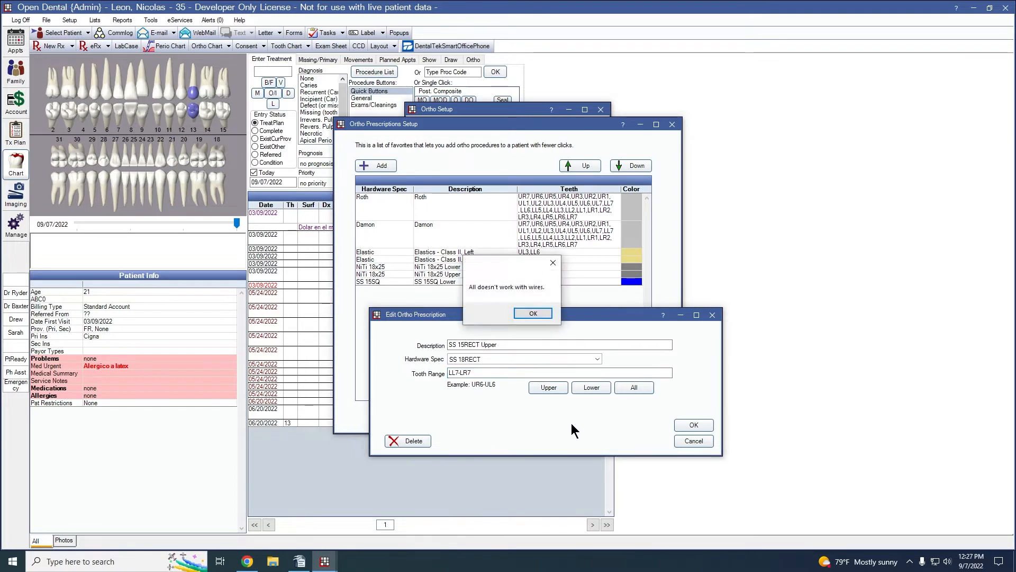
{"action": "left_click", "coordinate": [534, 314]}
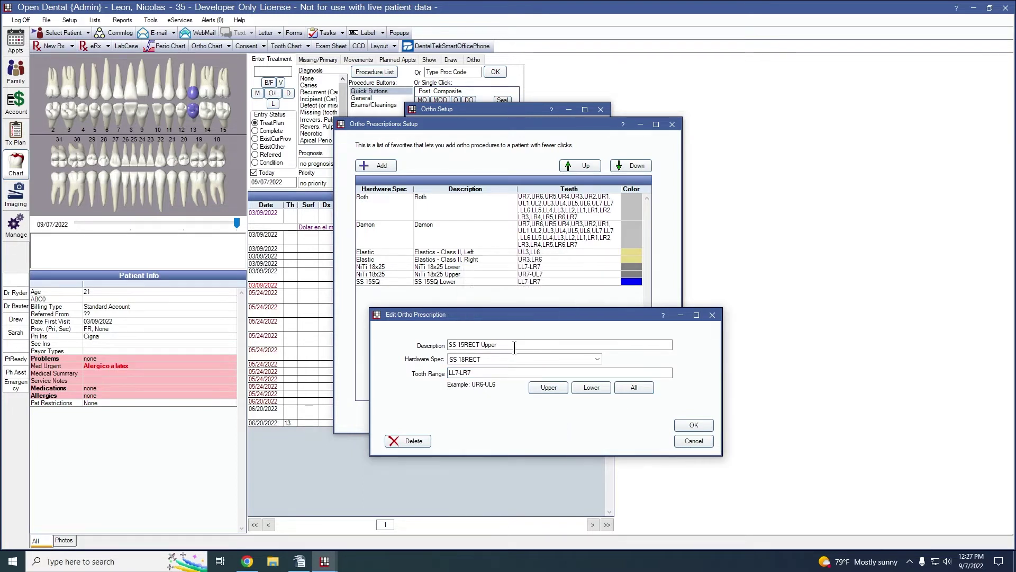
{"action": "left_click", "coordinate": [541, 387]}
{"action": "left_click", "coordinate": [692, 426]}
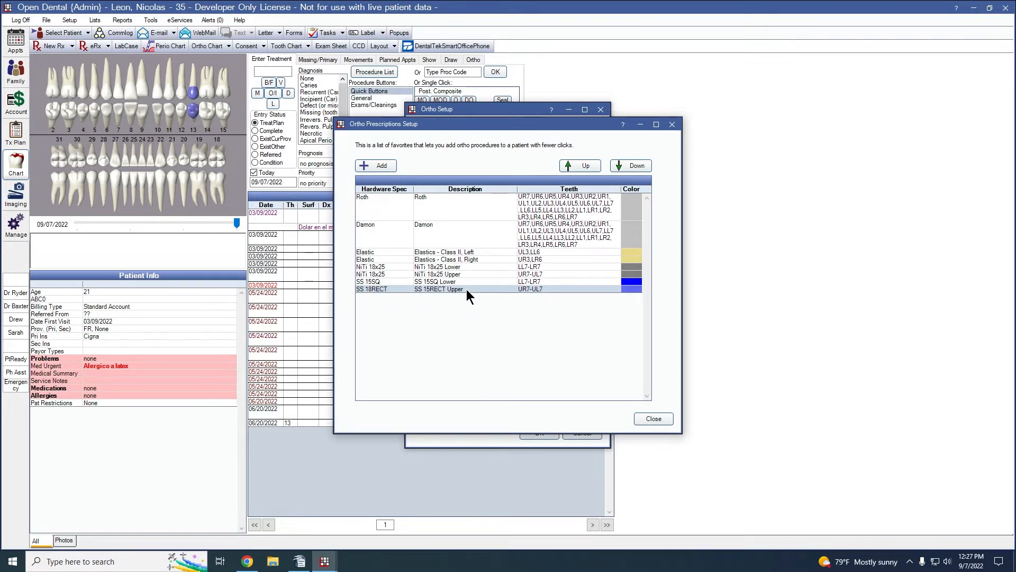
Add an SS 18RECT Lower prescription with SS 18RECT hardware and tooth range LL7-LR7.
{"action": "left_click", "coordinate": [382, 167]}
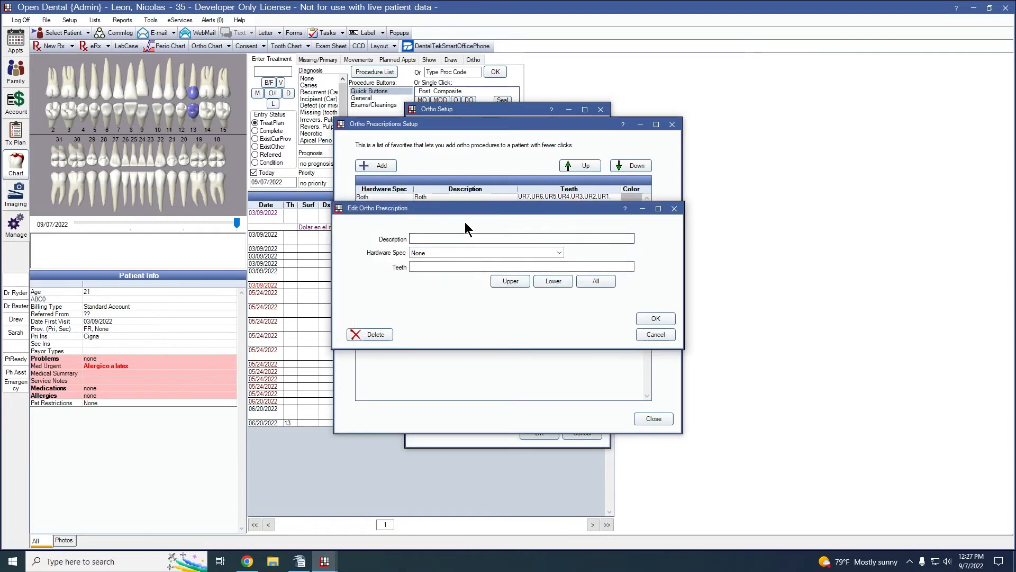
{"action": "left_click_drag", "start_coordinate": [480, 210], "coordinate": [511, 333]}
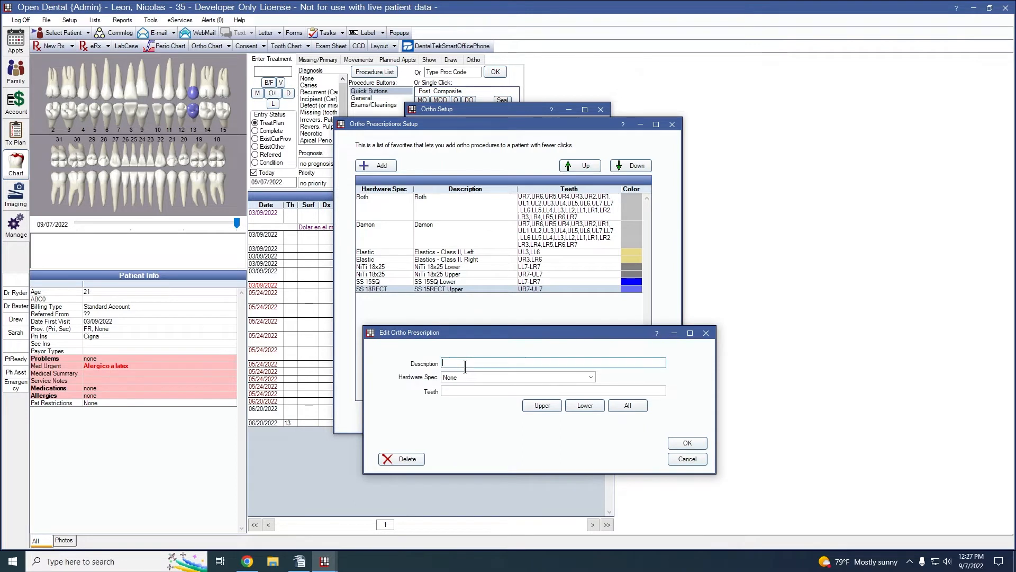
{"action": "type", "text": "SS"}
{"action": "type", "text": "18"}
{"action": "type", "text": "RECT"}
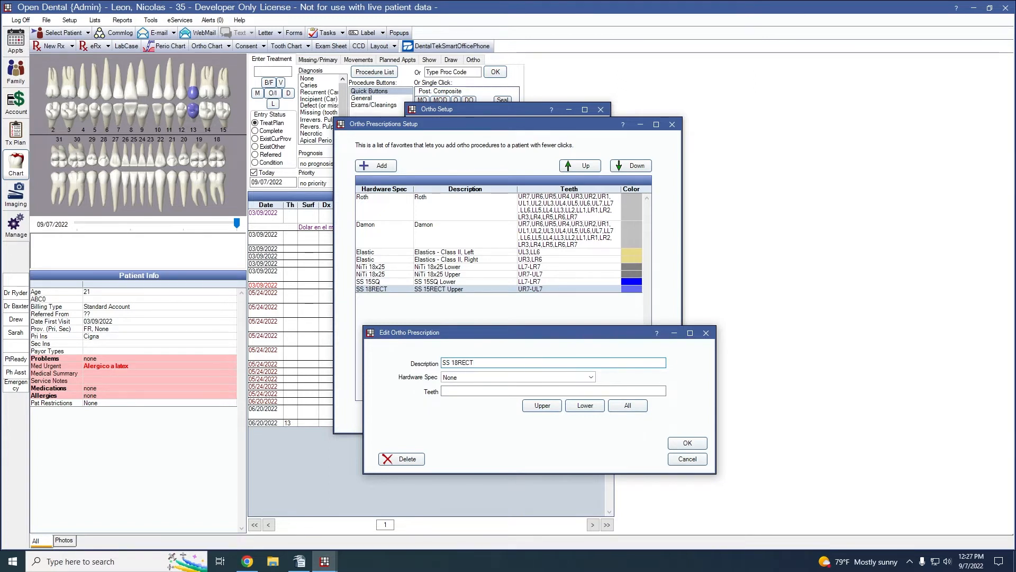
{"action": "type", "text": " Lower"}
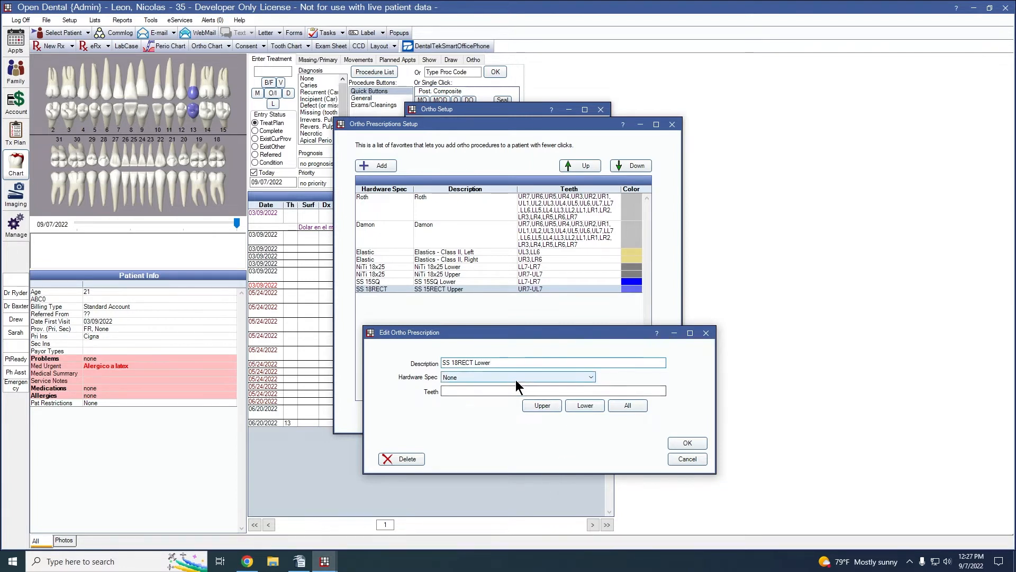
{"action": "left_click", "coordinate": [516, 377]}
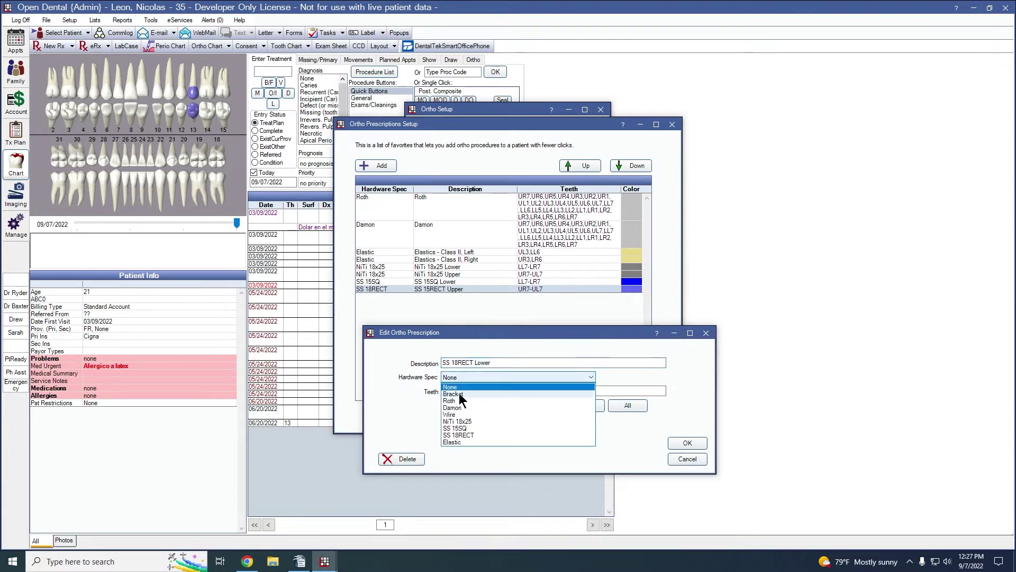
{"action": "left_click", "coordinate": [456, 435]}
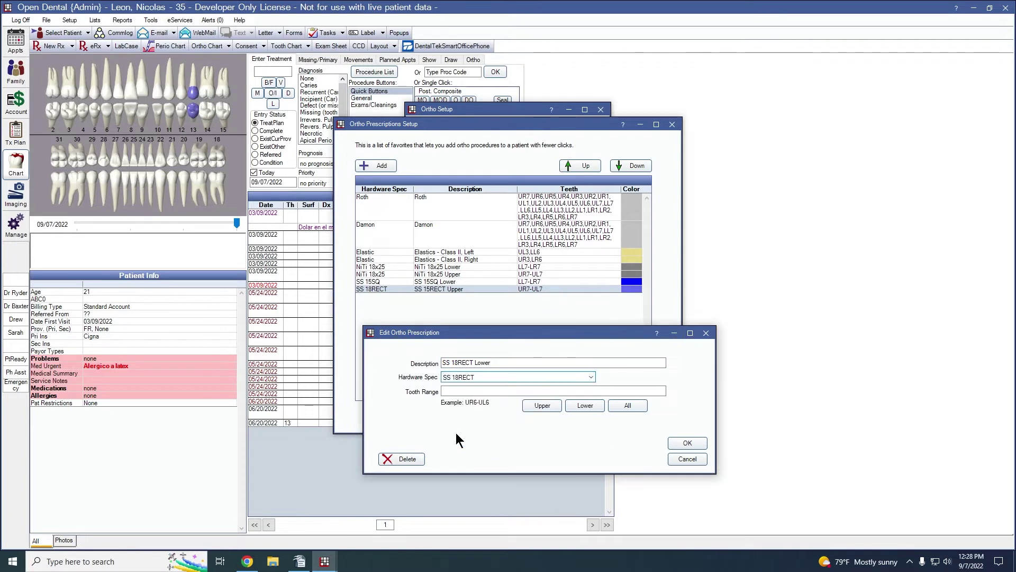
{"action": "left_click", "coordinate": [494, 390]}
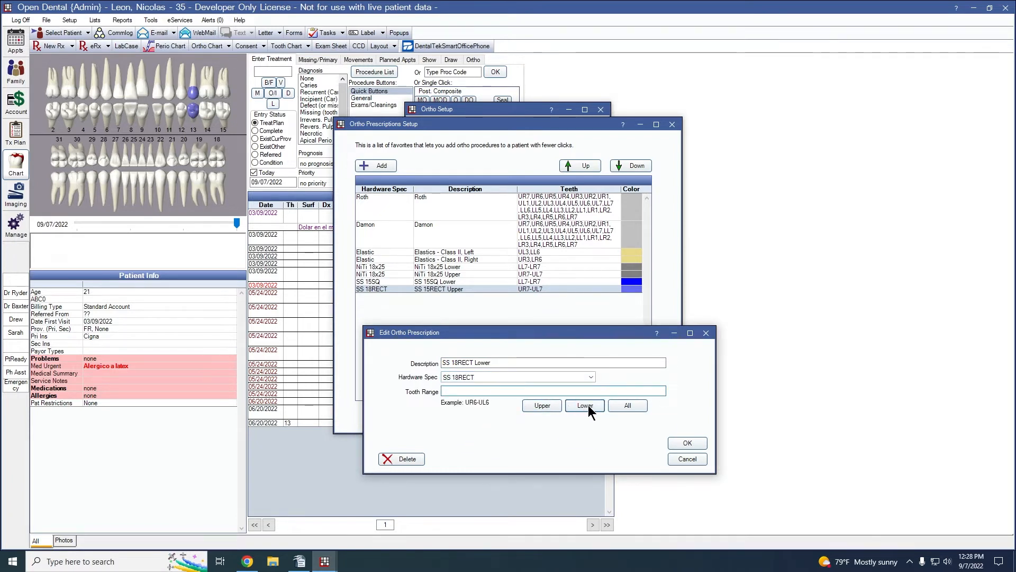
{"action": "left_click", "coordinate": [542, 406]}
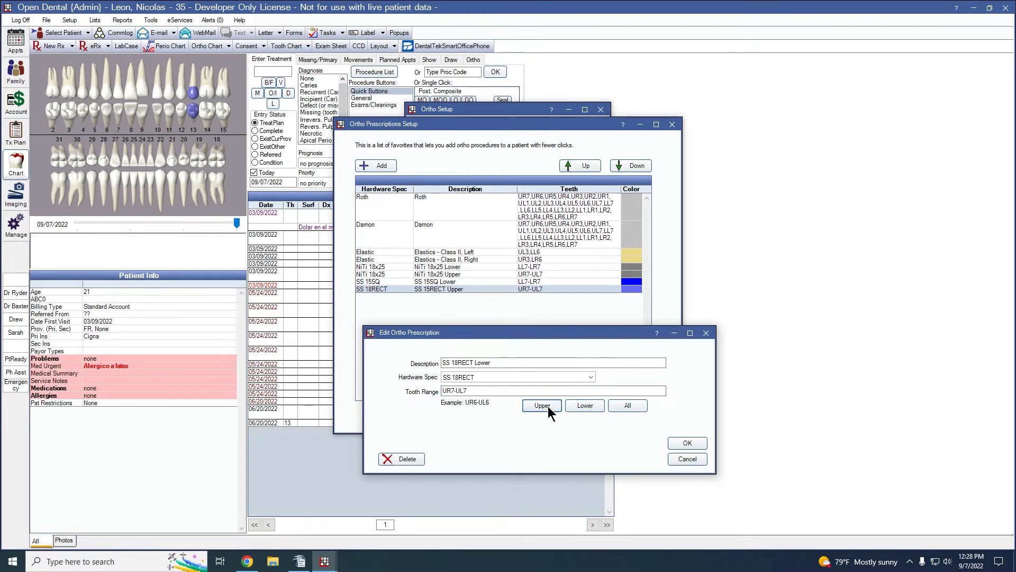
{"action": "left_click", "coordinate": [587, 406]}
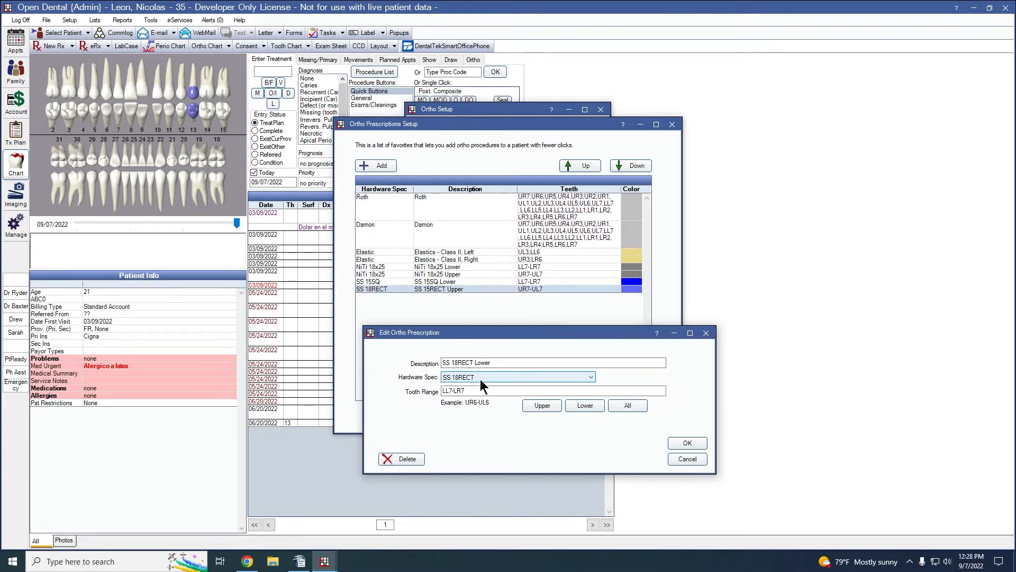
{"action": "left_click", "coordinate": [690, 441]}
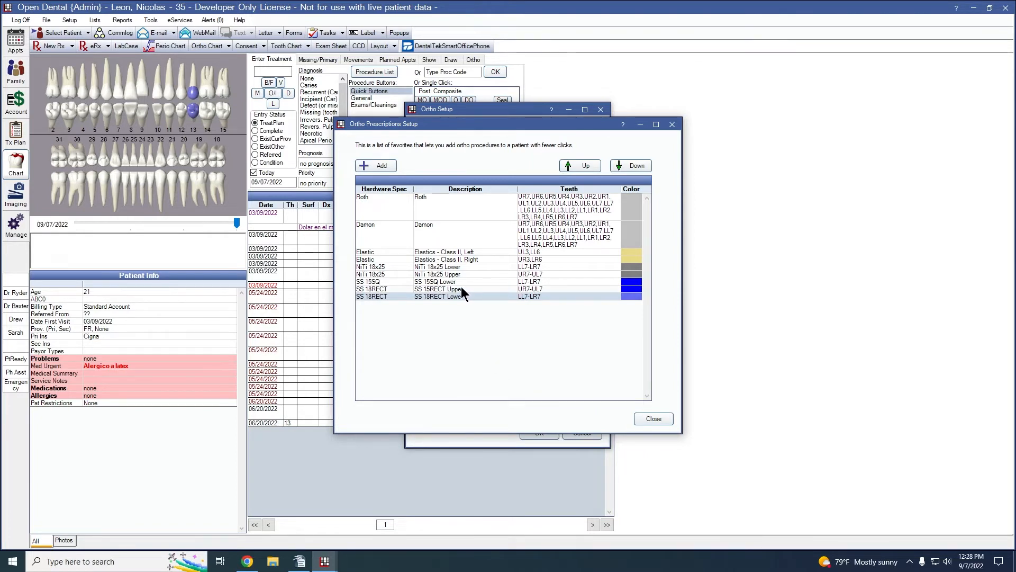
Rename the SS 15RECT Upper prescription to SS 18RECT Upper.
{"action": "double_click", "coordinate": [461, 287]}
{"action": "left_click", "coordinate": [427, 238]}
{"action": "key", "text": "BackSpace"}
{"action": "key", "text": "BackSpace"}
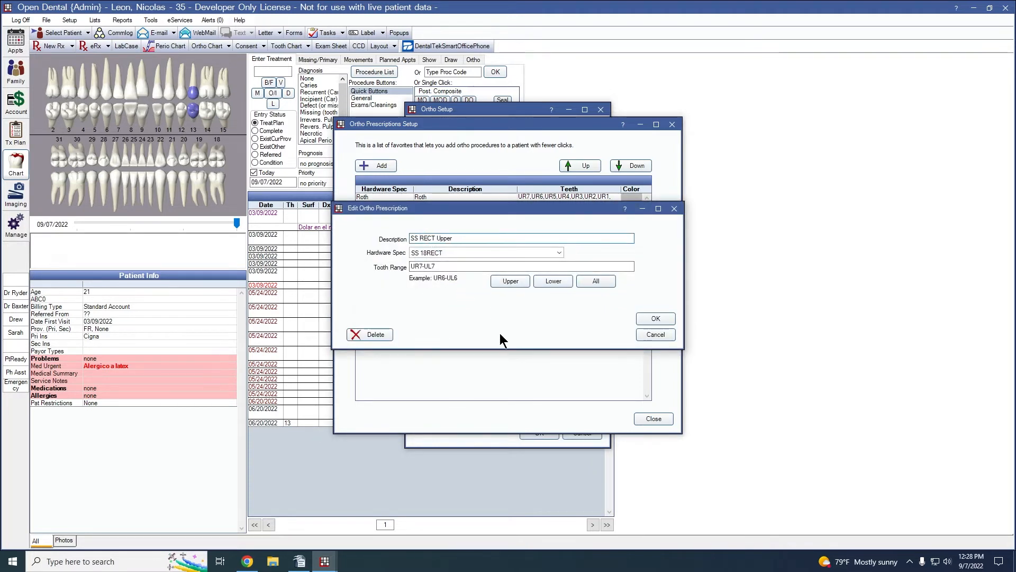
{"action": "type", "text": "18"}
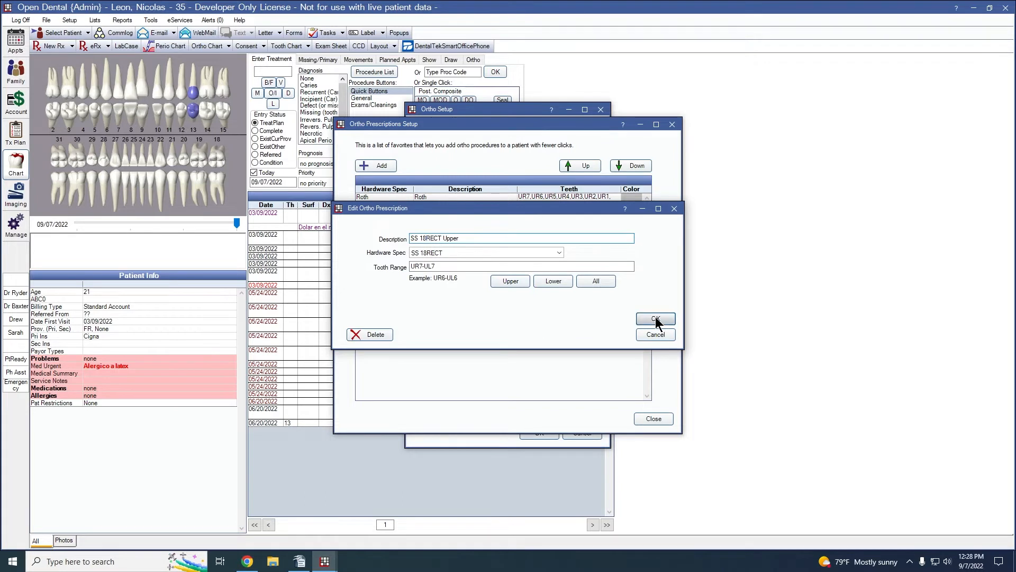
{"action": "left_click", "coordinate": [655, 318]}
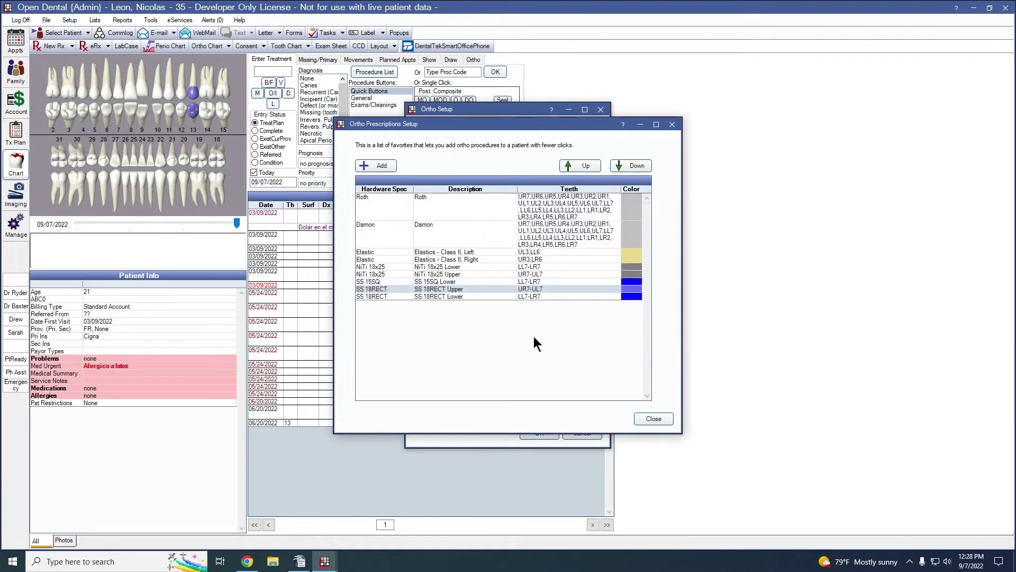
Add an SS 15SQ Upper prescription with SS 15SQ hardware and tooth range UR7-UL7.
{"action": "left_click", "coordinate": [451, 282]}
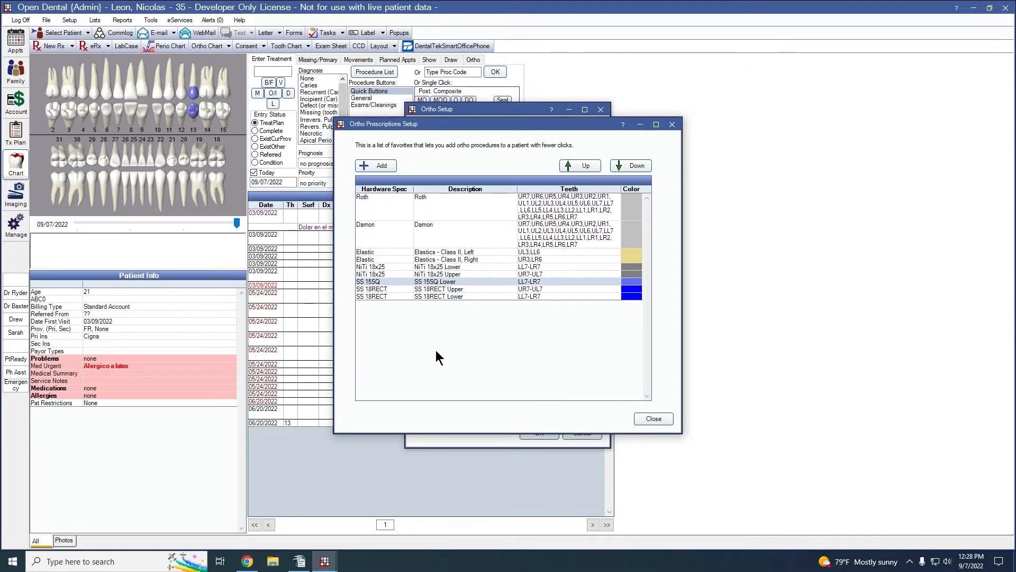
{"action": "left_click", "coordinate": [384, 167]}
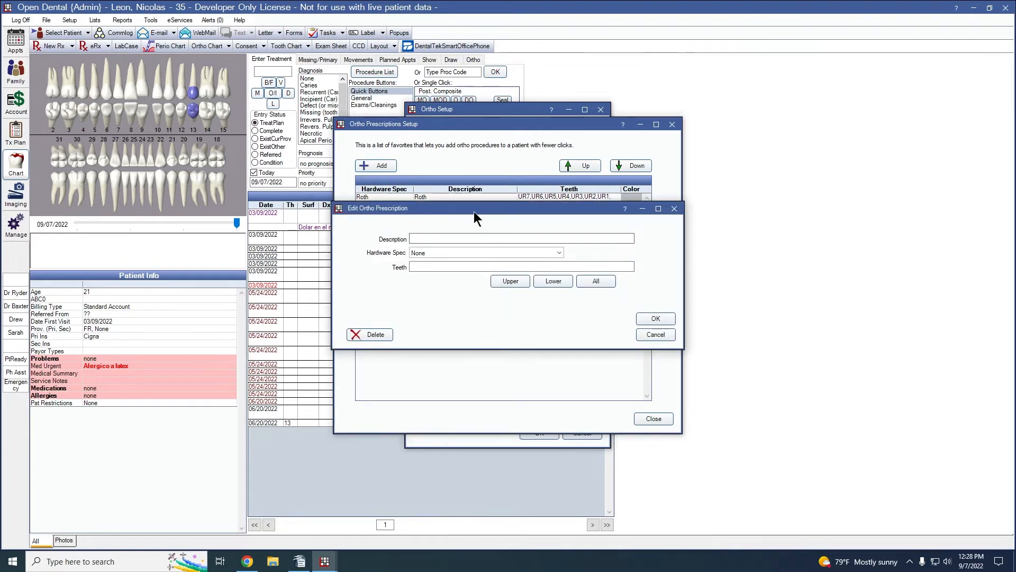
{"action": "left_click_drag", "start_coordinate": [474, 213], "coordinate": [496, 342]}
{"action": "type", "text": "SS 15SQ "}
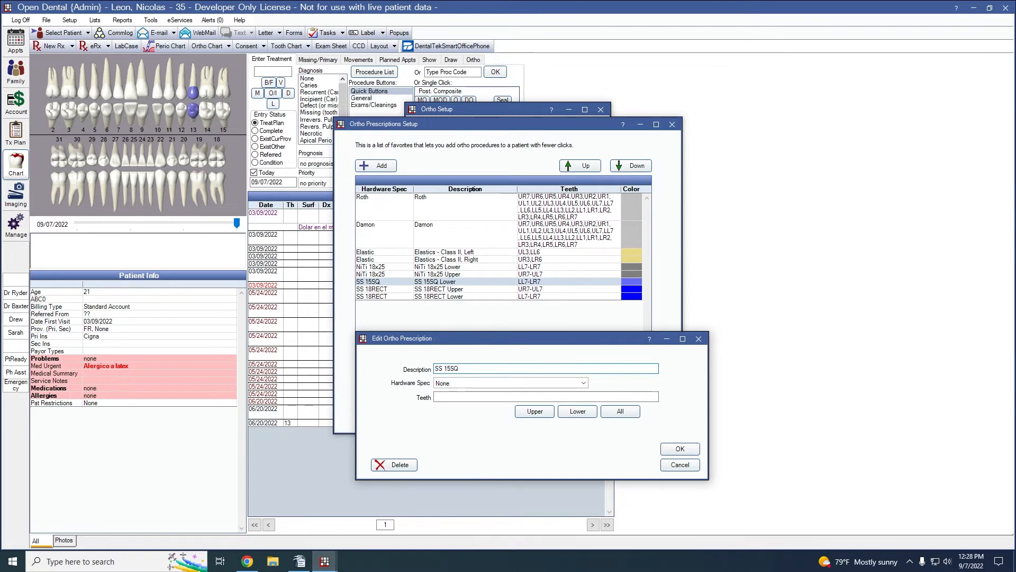
{"action": "type", "text": "Upper"}
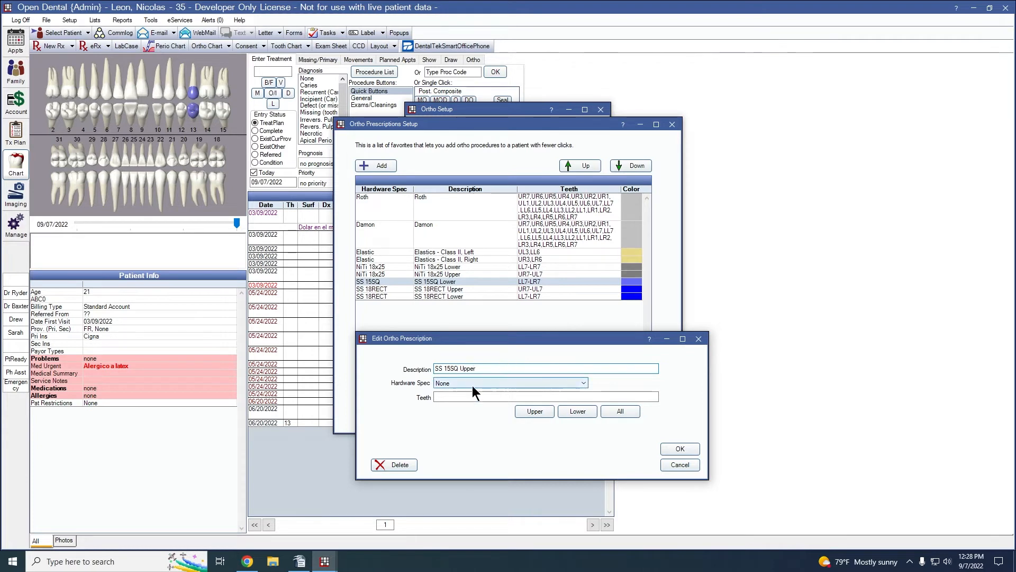
{"action": "left_click", "coordinate": [458, 384]}
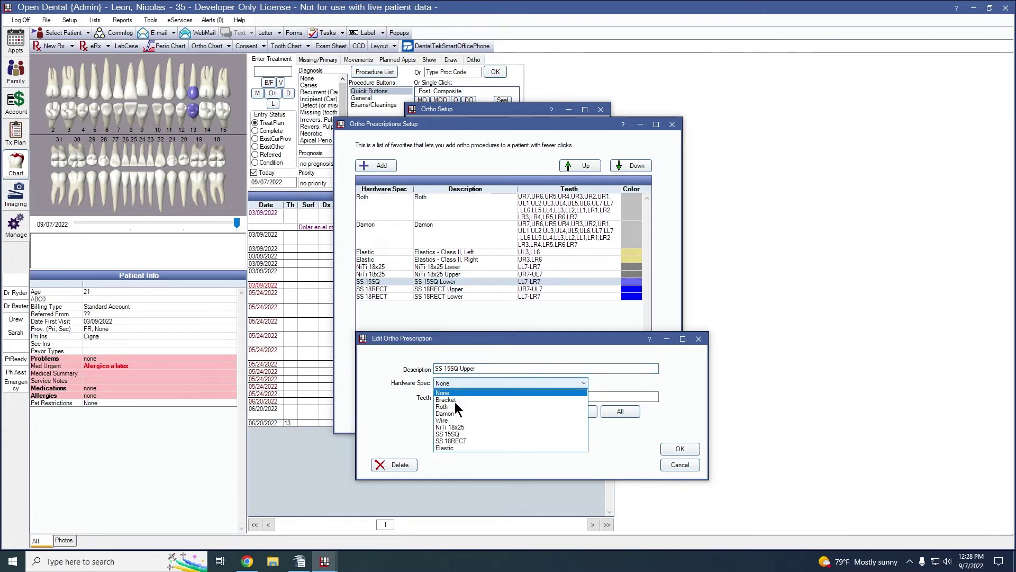
{"action": "left_click", "coordinate": [453, 435]}
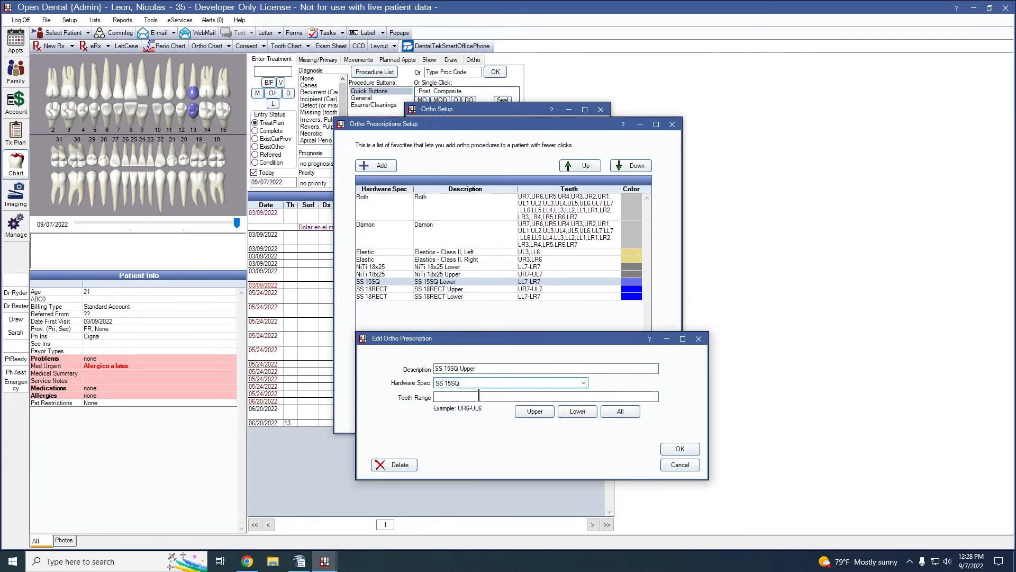
{"action": "left_click", "coordinate": [511, 398]}
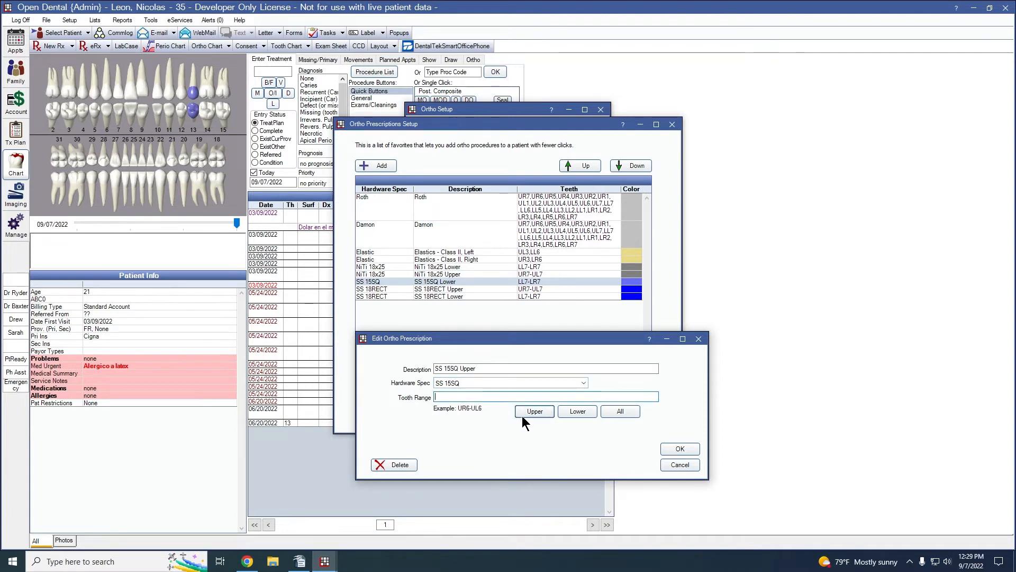
{"action": "left_click", "coordinate": [532, 408]}
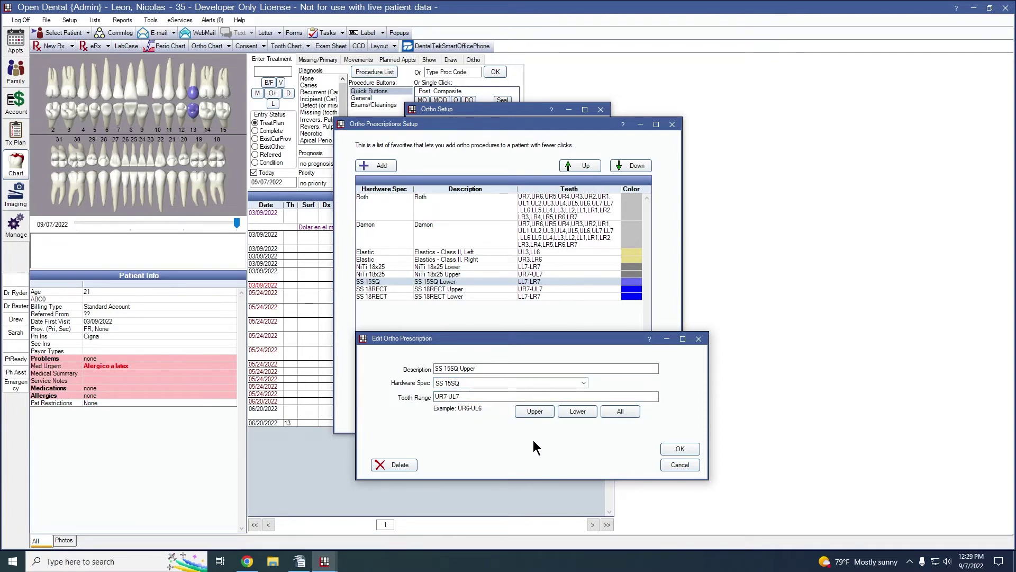
{"action": "left_click", "coordinate": [679, 450]}
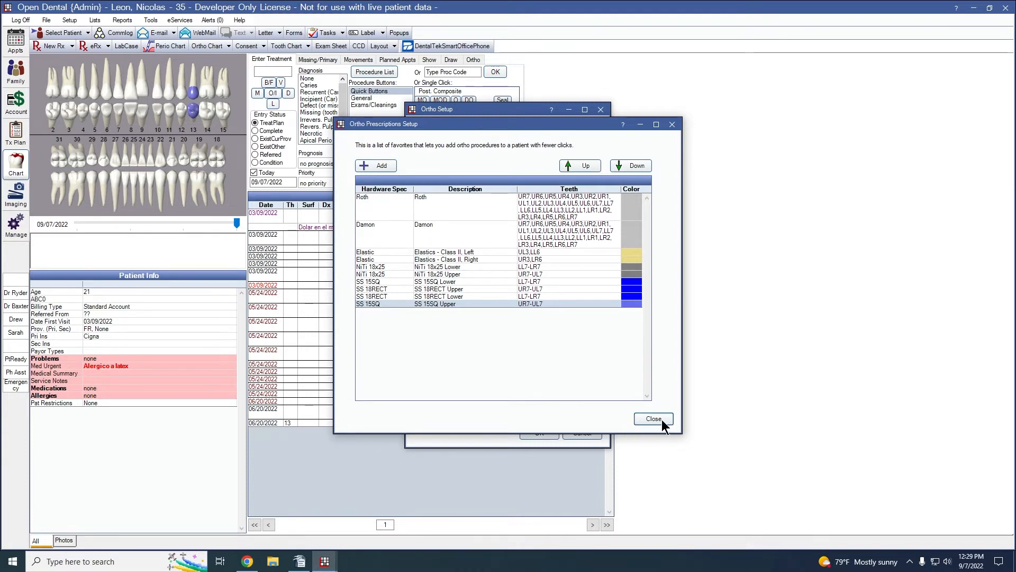
Move SS 15SQ Upper and NiTi 18x25 Upper above their Lower entries, then save and close Ortho Setup.
{"action": "left_click", "coordinate": [585, 168]}
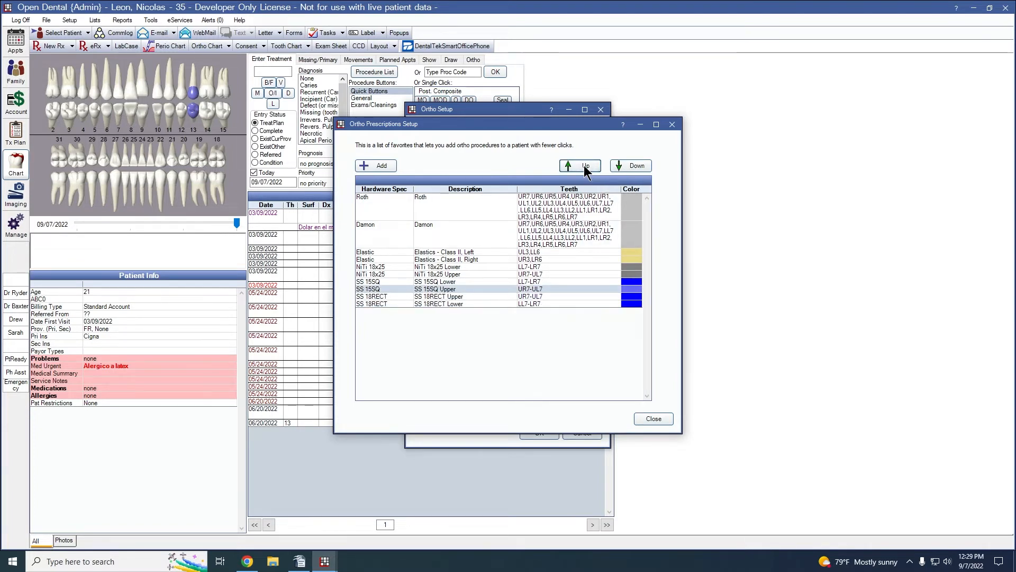
{"action": "left_click", "coordinate": [584, 169]}
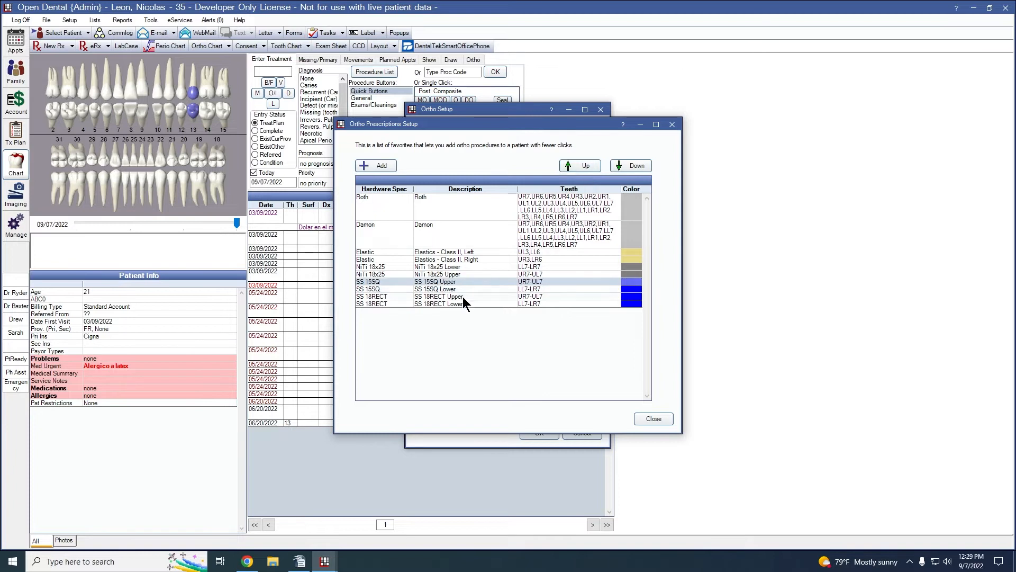
{"action": "left_click", "coordinate": [469, 275]}
{"action": "left_click", "coordinate": [595, 170]}
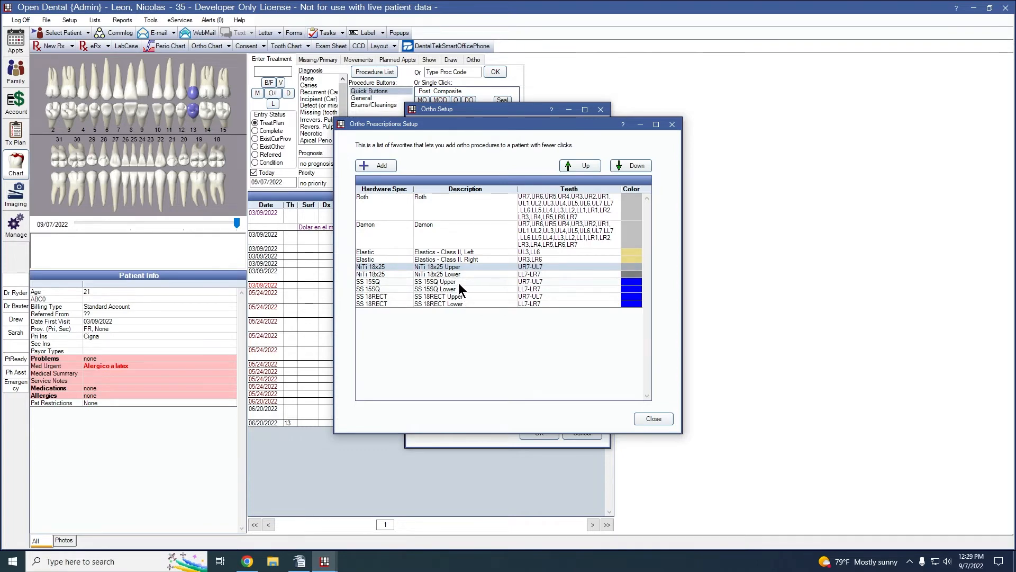
{"action": "left_click", "coordinate": [655, 416]}
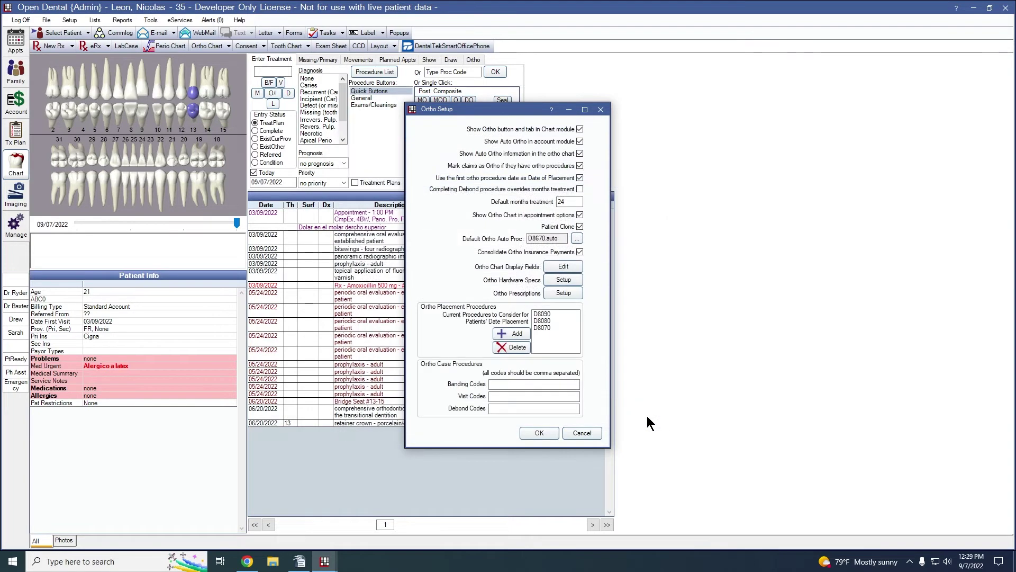
{"action": "left_click", "coordinate": [539, 434]}
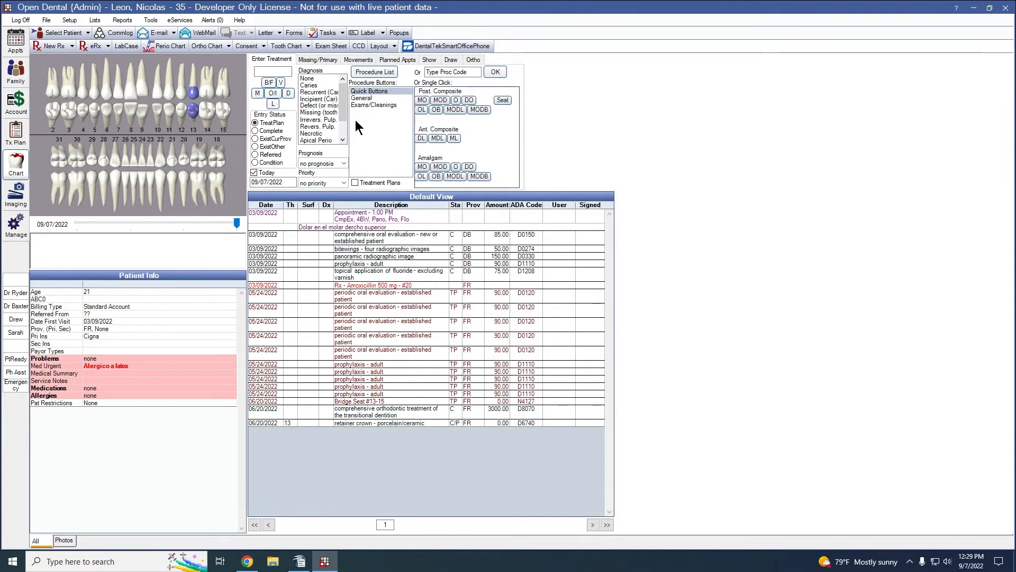
Open the patient's Ortho chart tab and the Select Ortho Prescription window.
{"action": "left_click", "coordinate": [473, 61]}
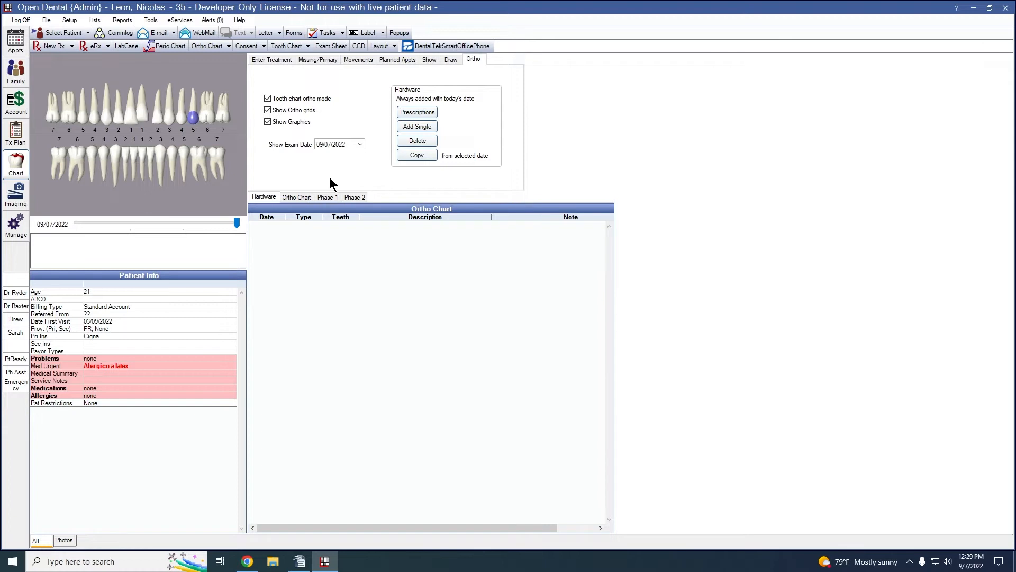
{"action": "left_click", "coordinate": [415, 112]}
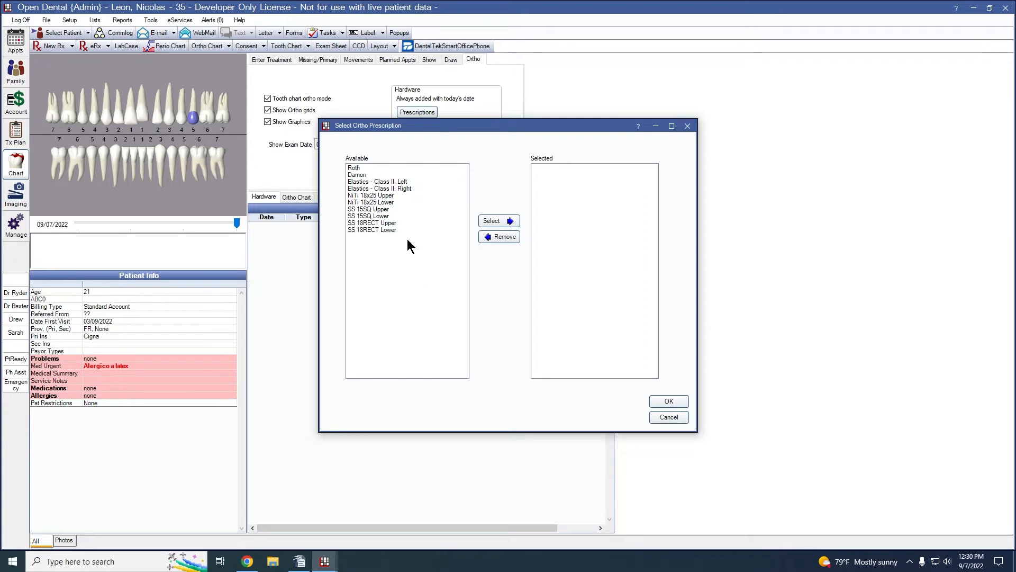
Select Roth brackets, NiTi 18x25 Upper/Lower wires and both Class II elastics, and apply them to the chart.
{"action": "left_click", "coordinate": [363, 170]}
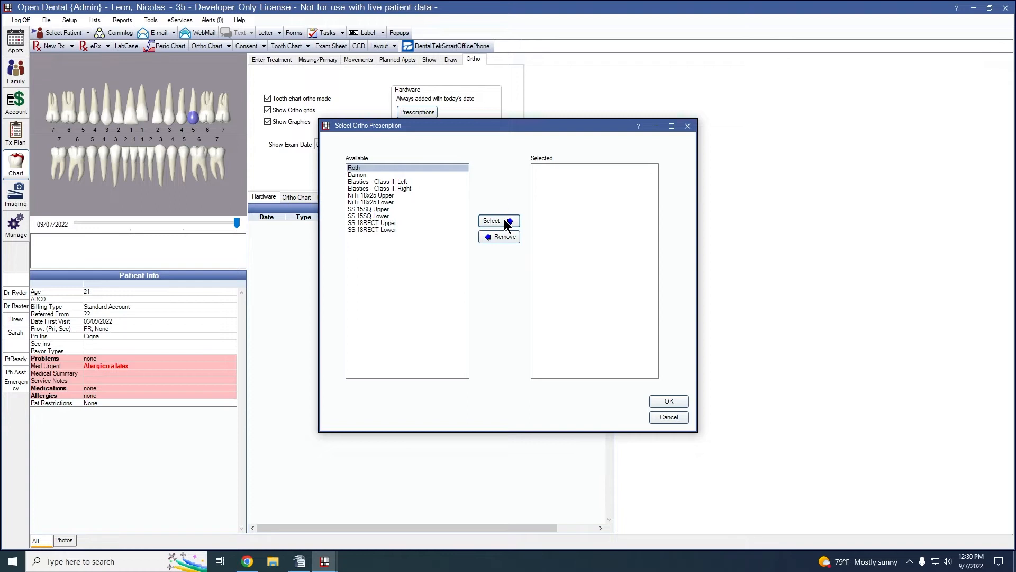
{"action": "left_click", "coordinate": [506, 222]}
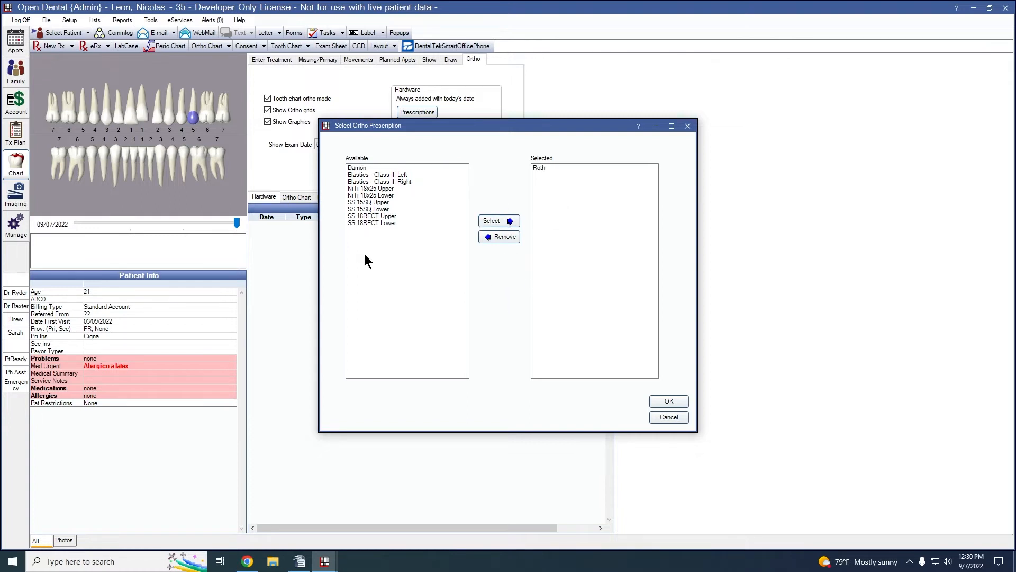
{"action": "left_click", "coordinate": [378, 190]}
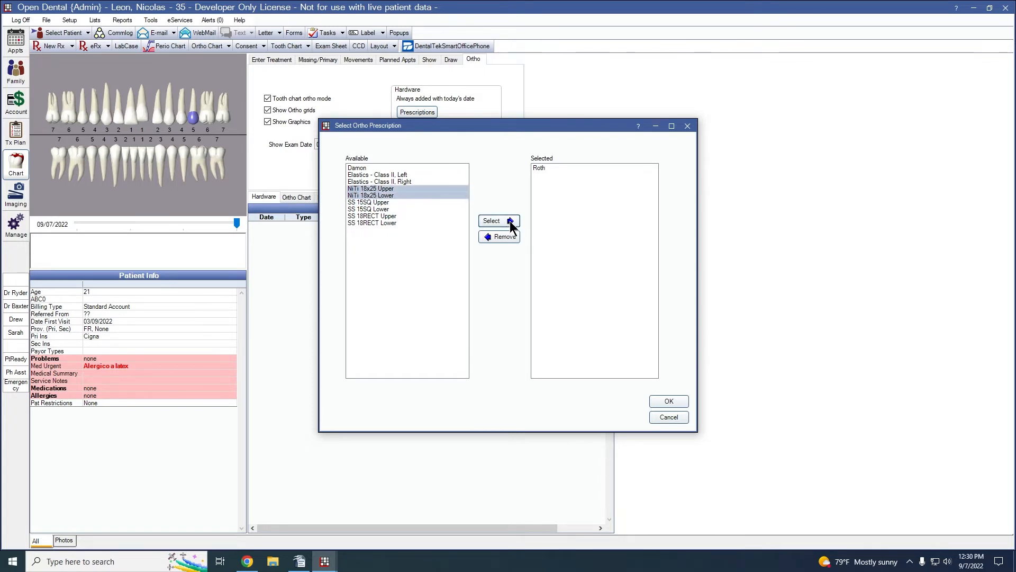
{"action": "left_click", "coordinate": [510, 220]}
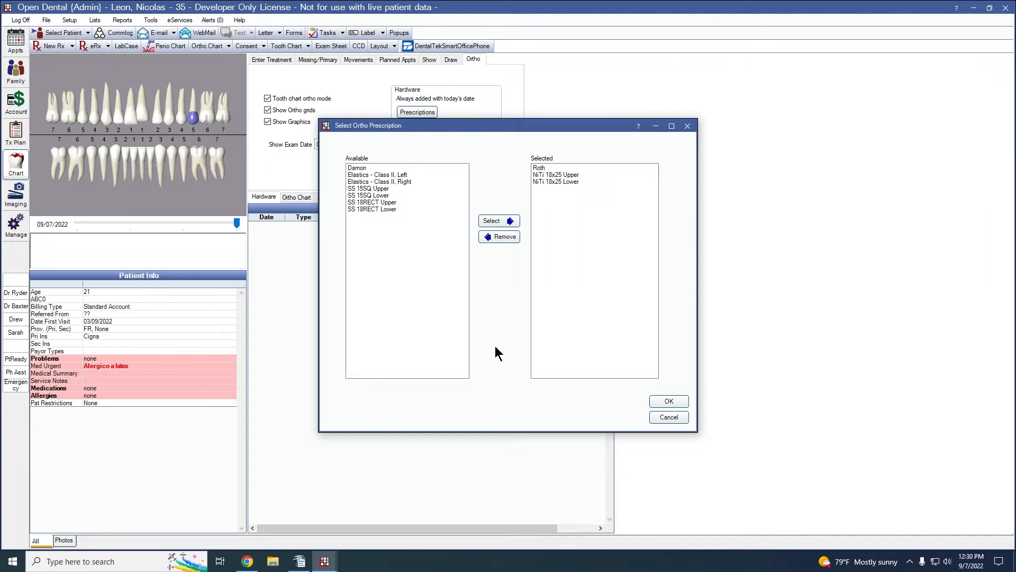
{"action": "left_click", "coordinate": [387, 175]}
{"action": "left_click", "coordinate": [387, 181], "text": "ctrl"}
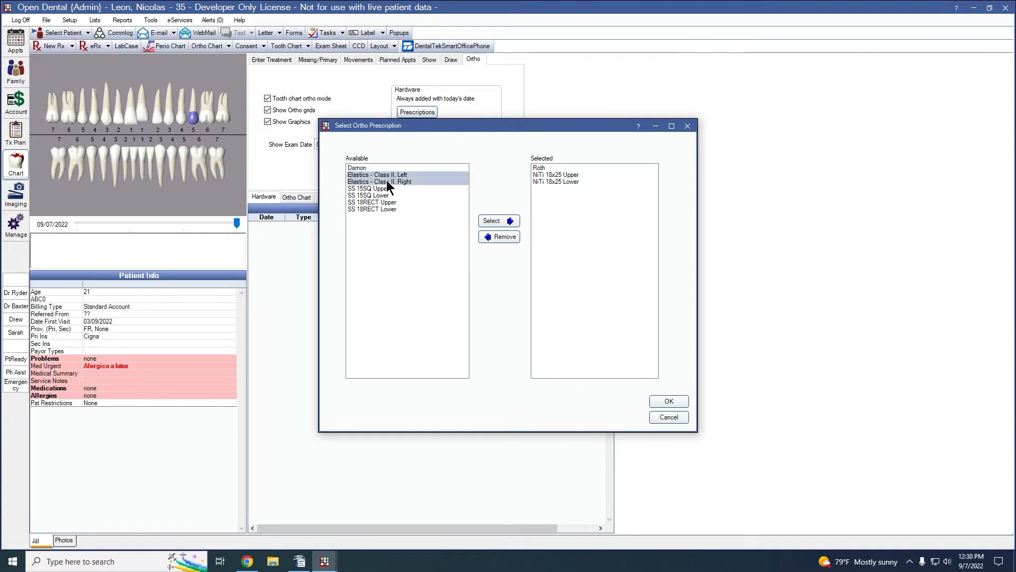
{"action": "left_click", "coordinate": [498, 221]}
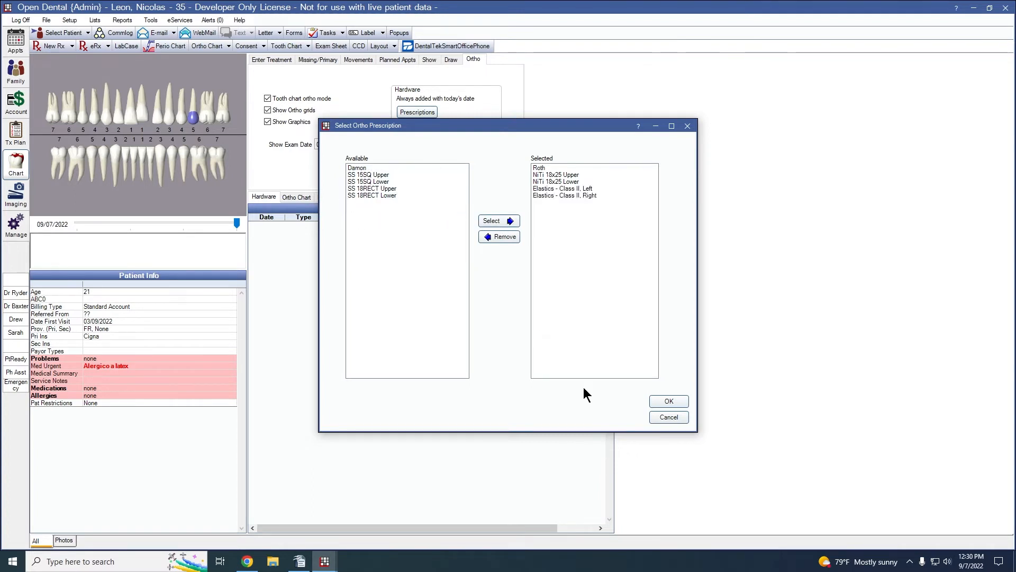
{"action": "left_click", "coordinate": [665, 402]}
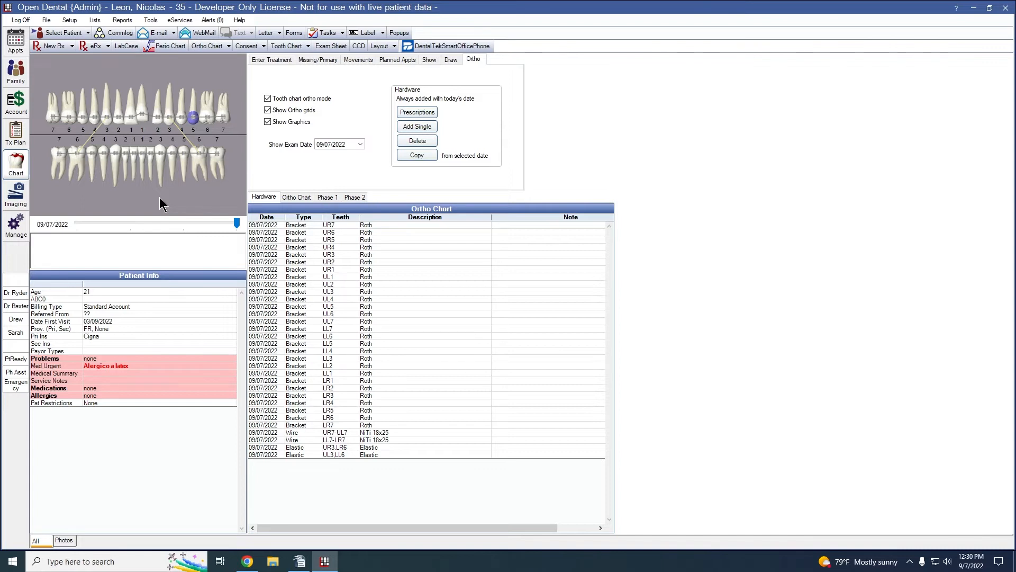
Switch between the treatment entry panel and the ortho hardware chart, ending on treatment entry.
{"action": "left_click", "coordinate": [273, 60]}
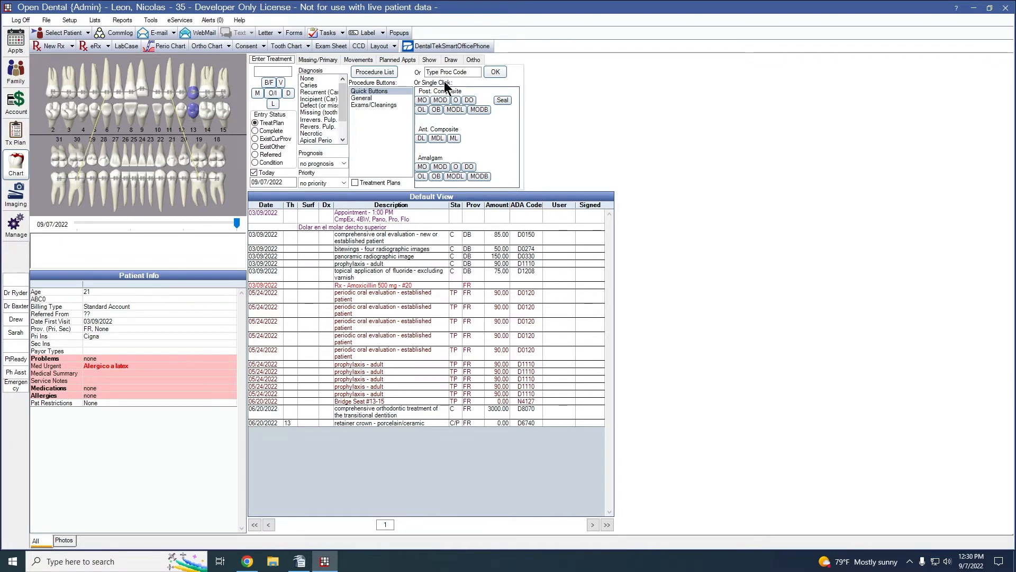
{"action": "left_click", "coordinate": [474, 60]}
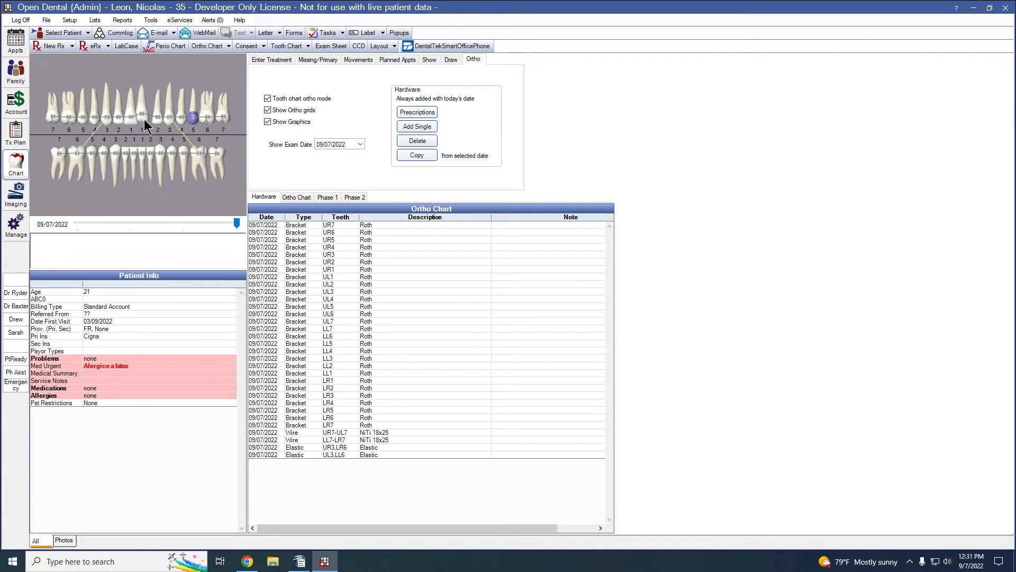
{"action": "left_click", "coordinate": [274, 59]}
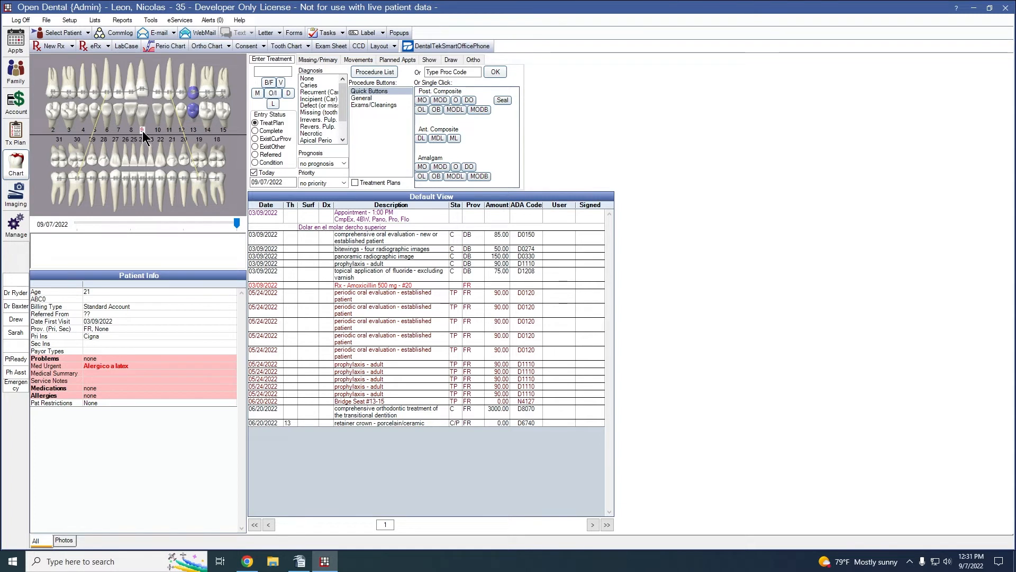
Try other mesial and occlusal shifts for tooth 9, restore mesial 2 and occlusal -2, then return to the ortho chart.
{"action": "left_click", "coordinate": [358, 59]}
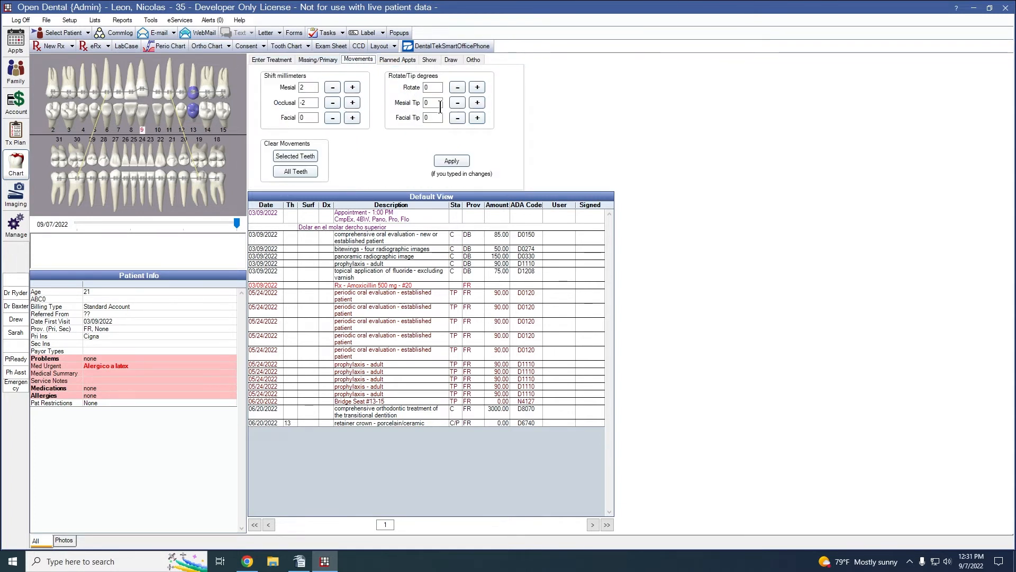
{"action": "left_click", "coordinate": [334, 87]}
{"action": "left_click", "coordinate": [333, 87]}
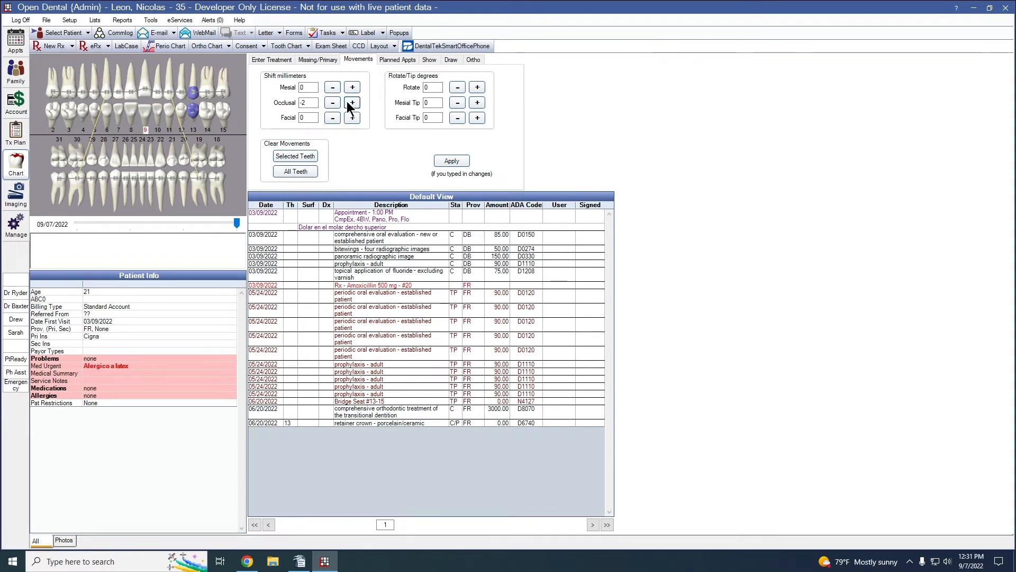
{"action": "left_click", "coordinate": [334, 103]}
{"action": "left_click", "coordinate": [334, 103]}
{"action": "left_click", "coordinate": [347, 104]}
{"action": "left_click", "coordinate": [348, 103]}
{"action": "left_click", "coordinate": [347, 102]}
{"action": "left_click", "coordinate": [348, 102]}
{"action": "left_click", "coordinate": [334, 102]}
{"action": "left_click", "coordinate": [332, 102]}
{"action": "left_click", "coordinate": [329, 89]}
{"action": "left_click", "coordinate": [329, 88]}
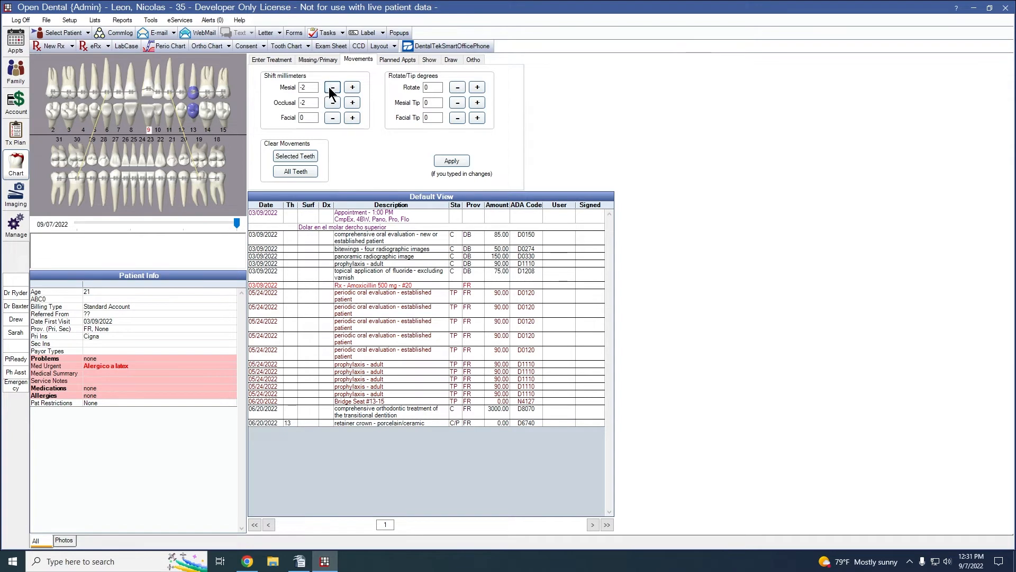
{"action": "left_click", "coordinate": [351, 89]}
{"action": "left_click", "coordinate": [350, 89]}
{"action": "left_click", "coordinate": [351, 89]}
{"action": "left_click", "coordinate": [350, 89]}
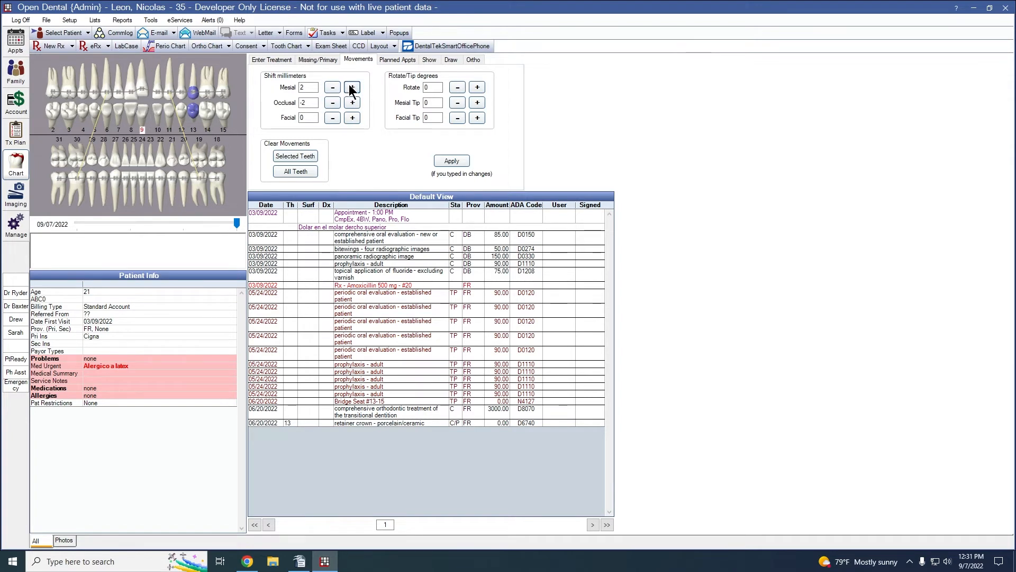
{"action": "left_click", "coordinate": [474, 60]}
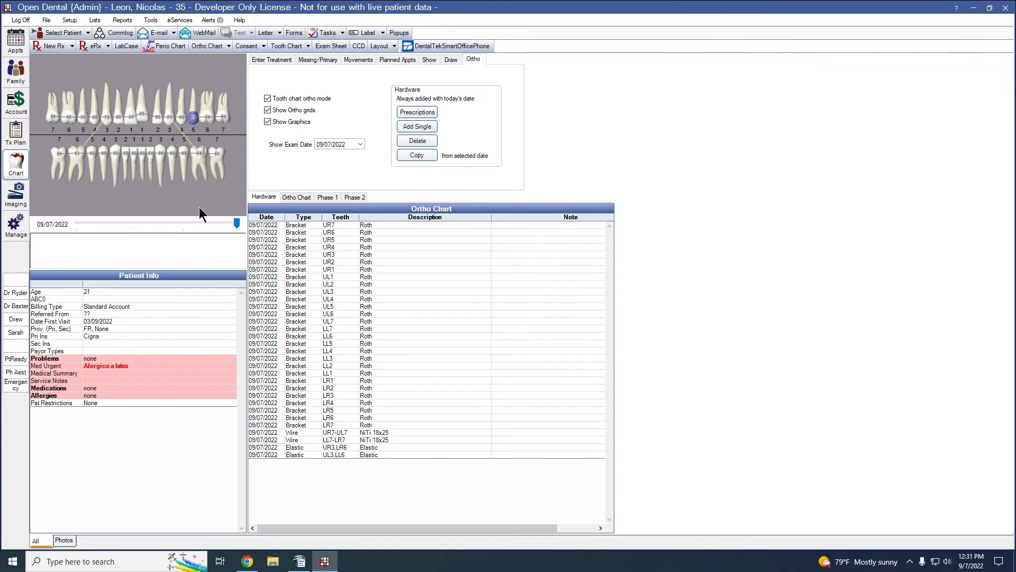
Switch to the second patient and copy the shown hardware to today's date, 09/07/2022.
{"action": "left_click", "coordinate": [88, 33]}
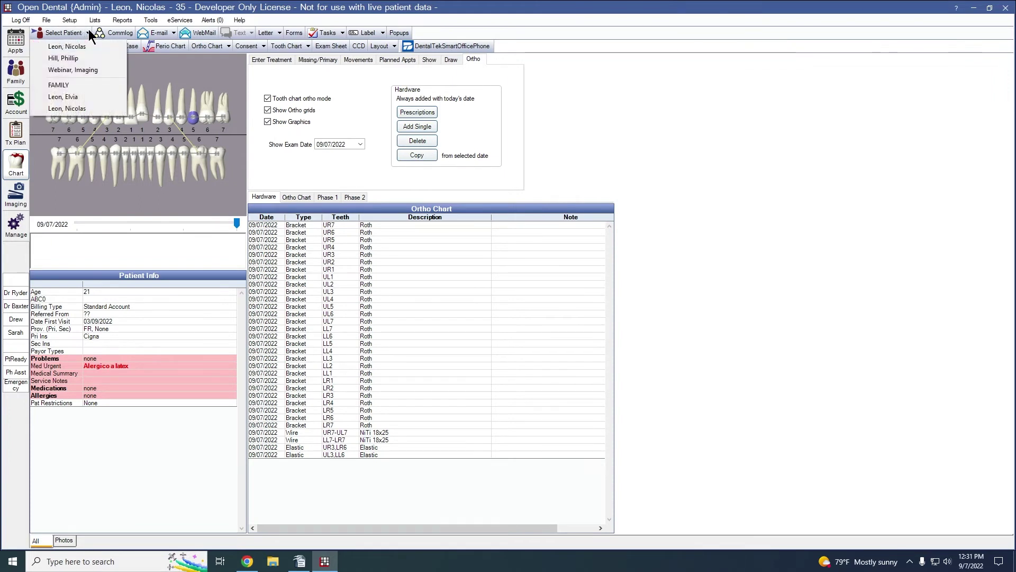
{"action": "left_click", "coordinate": [64, 59]}
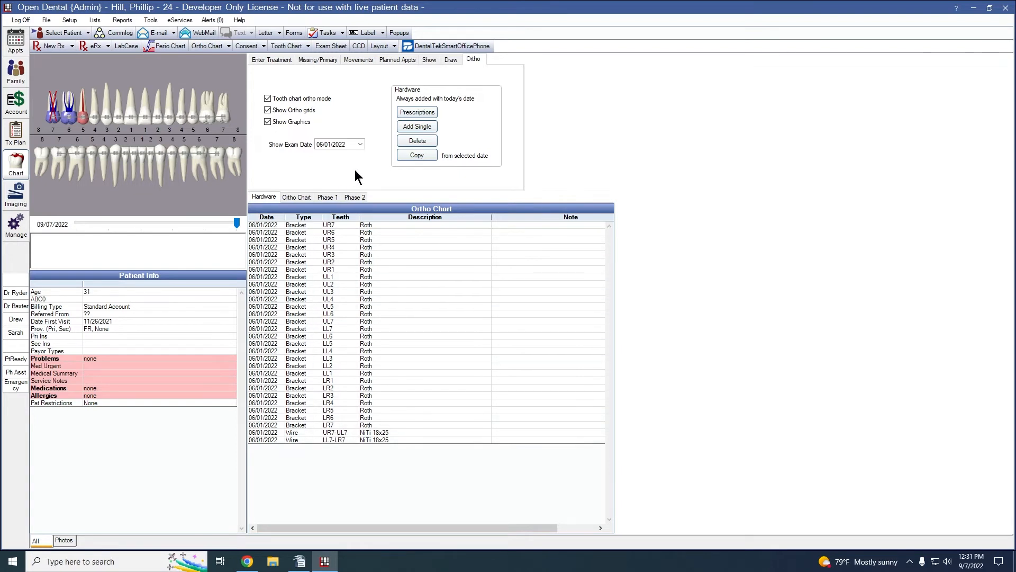
{"action": "left_click", "coordinate": [417, 155]}
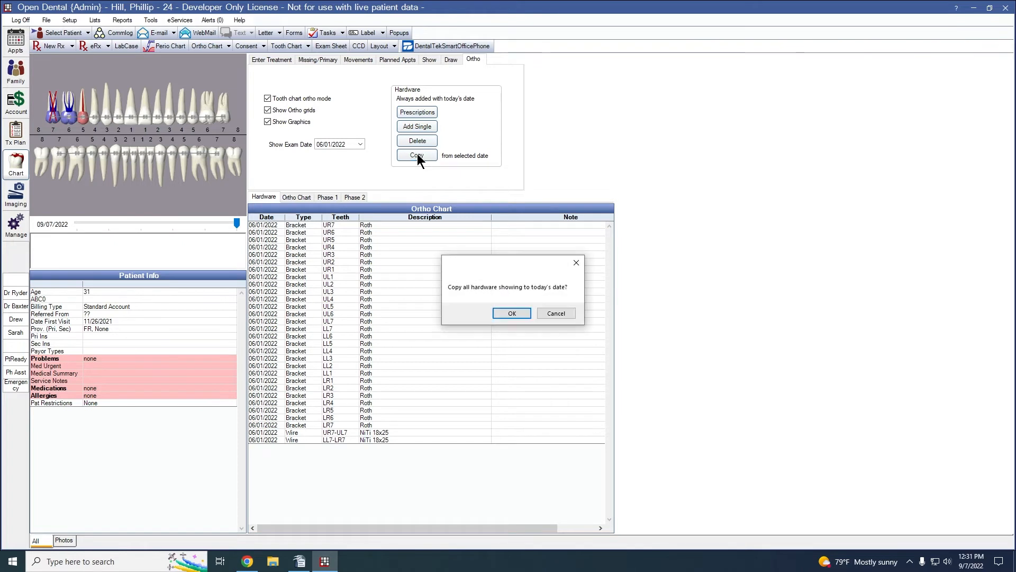
{"action": "left_click", "coordinate": [514, 315]}
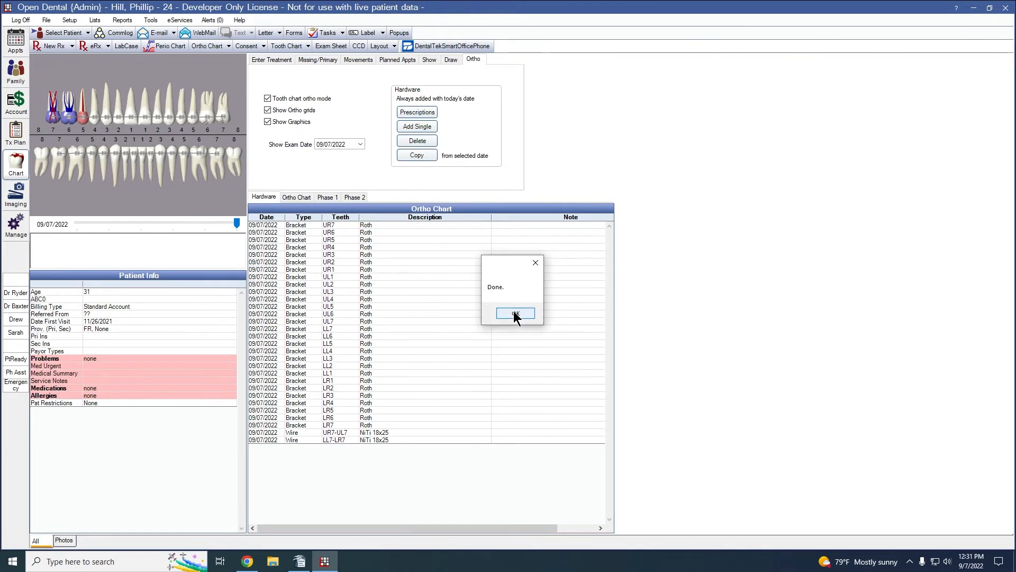
{"action": "left_click", "coordinate": [516, 312]}
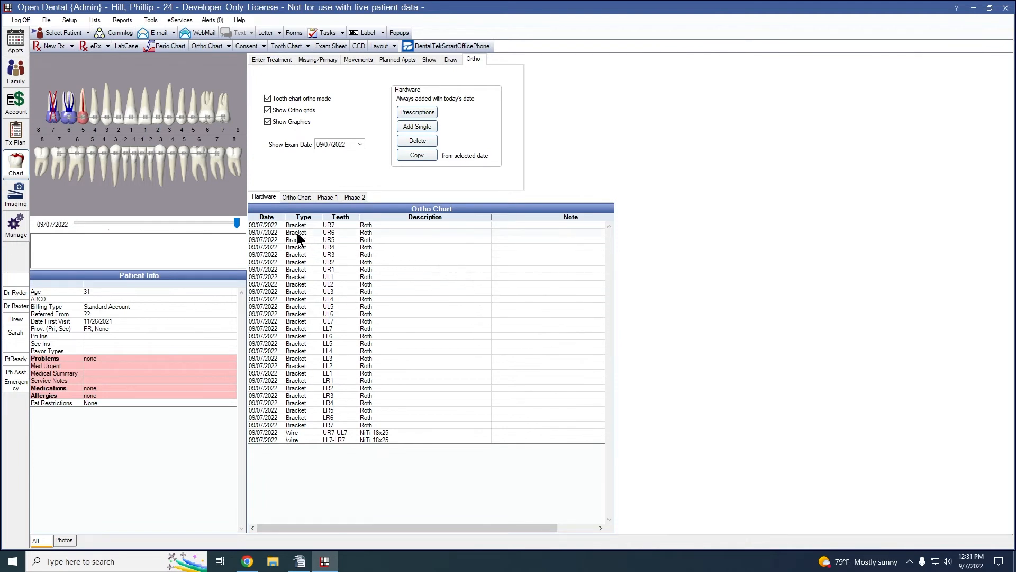
{"action": "left_click", "coordinate": [362, 144]}
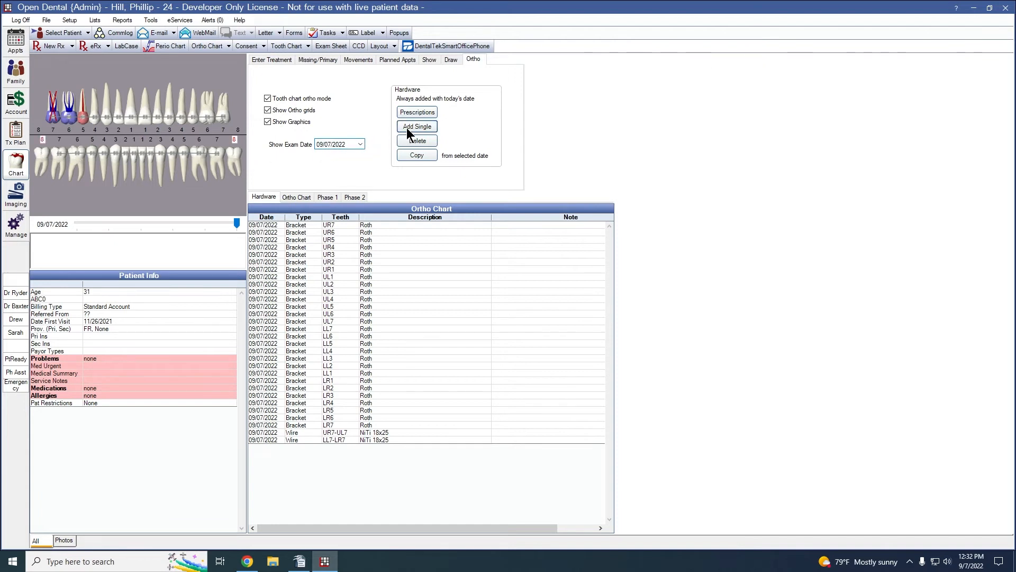
Add Roth brackets on LL8 and LR8 and a NiTi 18x25 LL8-LR8 wire to the chart.
{"action": "left_click", "coordinate": [428, 127]}
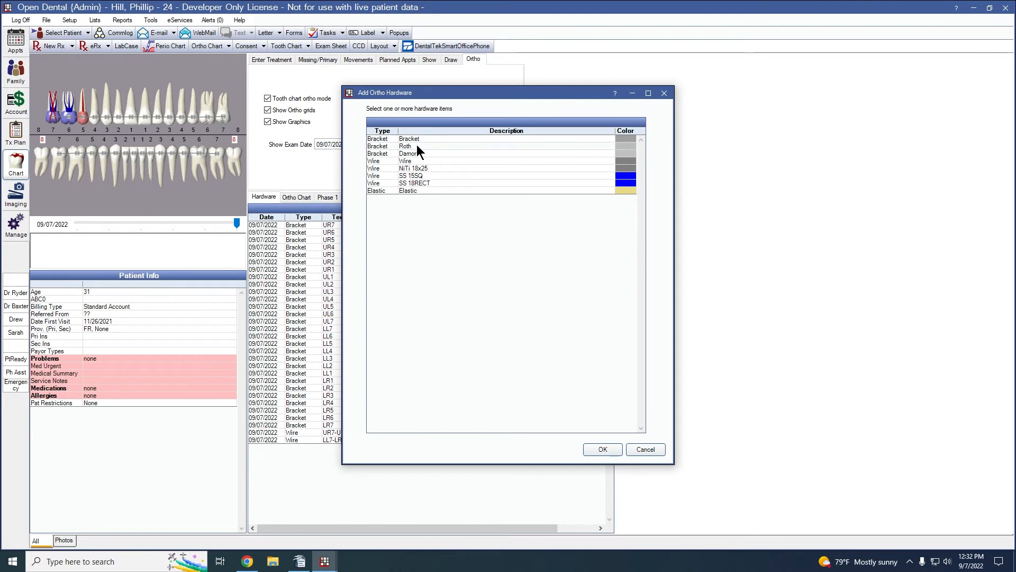
{"action": "left_click_drag", "start_coordinate": [467, 104], "coordinate": [562, 109]}
{"action": "left_click", "coordinate": [492, 139]}
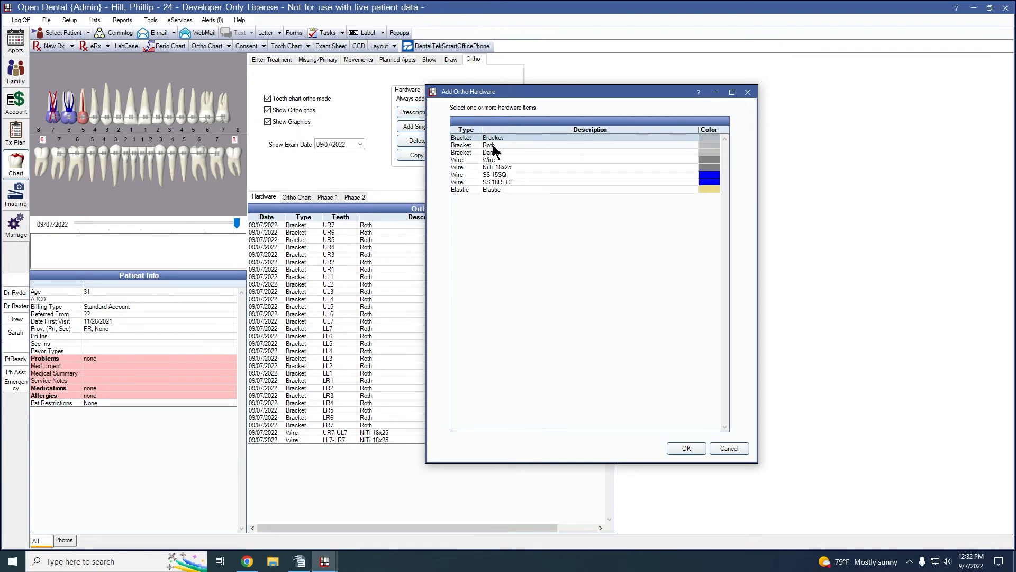
{"action": "left_click", "coordinate": [492, 145]}
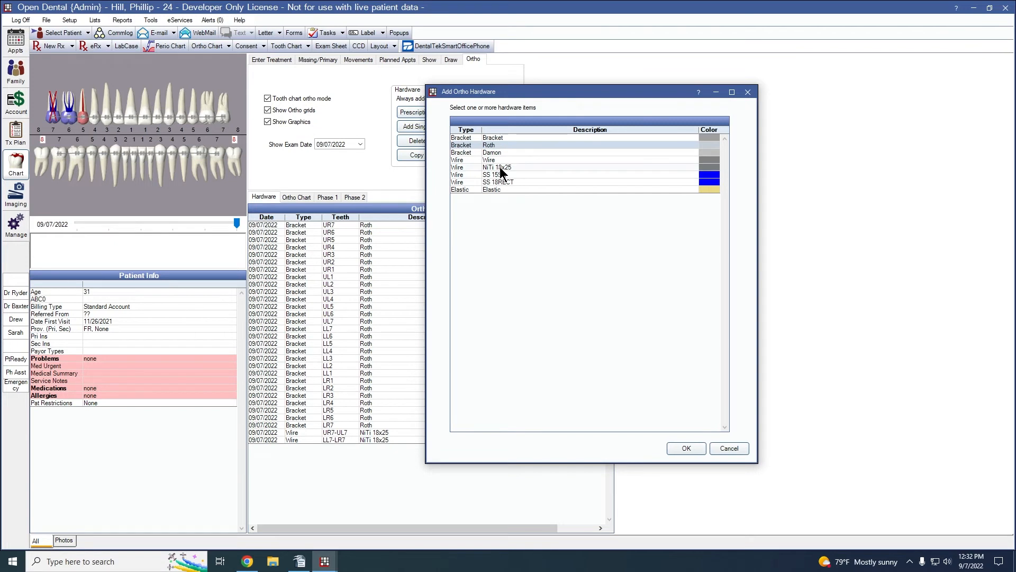
{"action": "left_click", "coordinate": [499, 168], "text": "ctrl"}
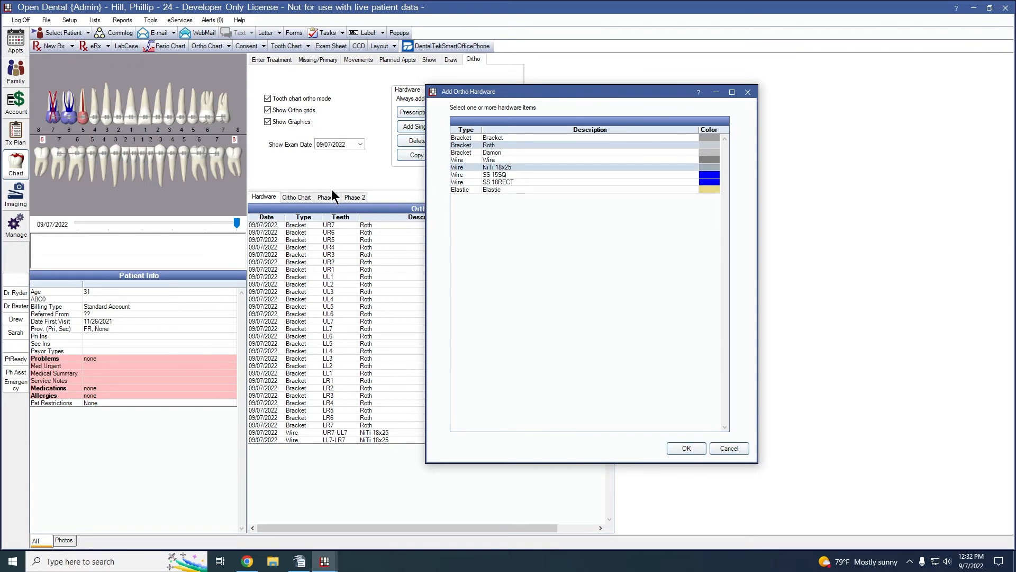
{"action": "left_click", "coordinate": [688, 448]}
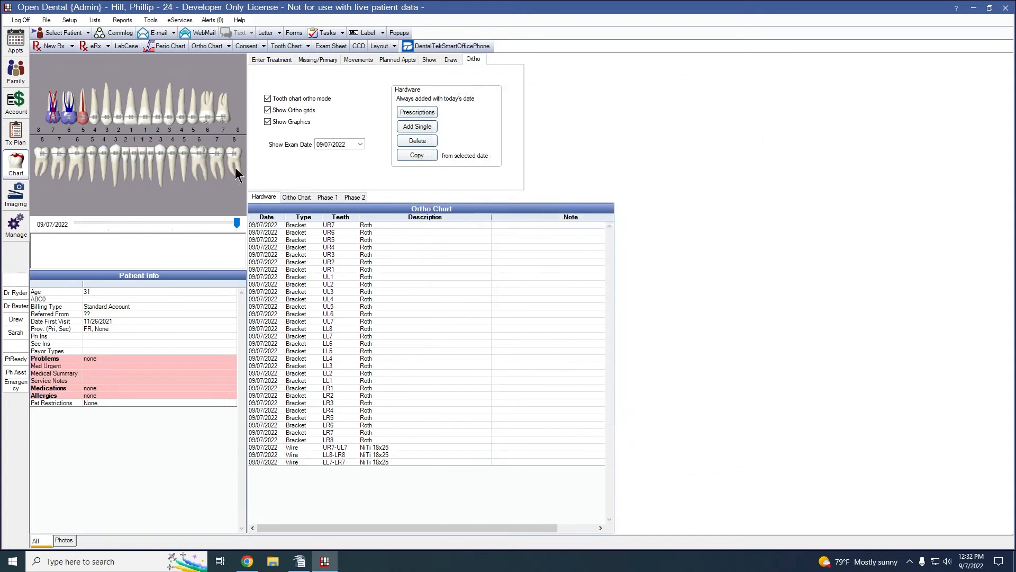
{"action": "left_click", "coordinate": [358, 143]}
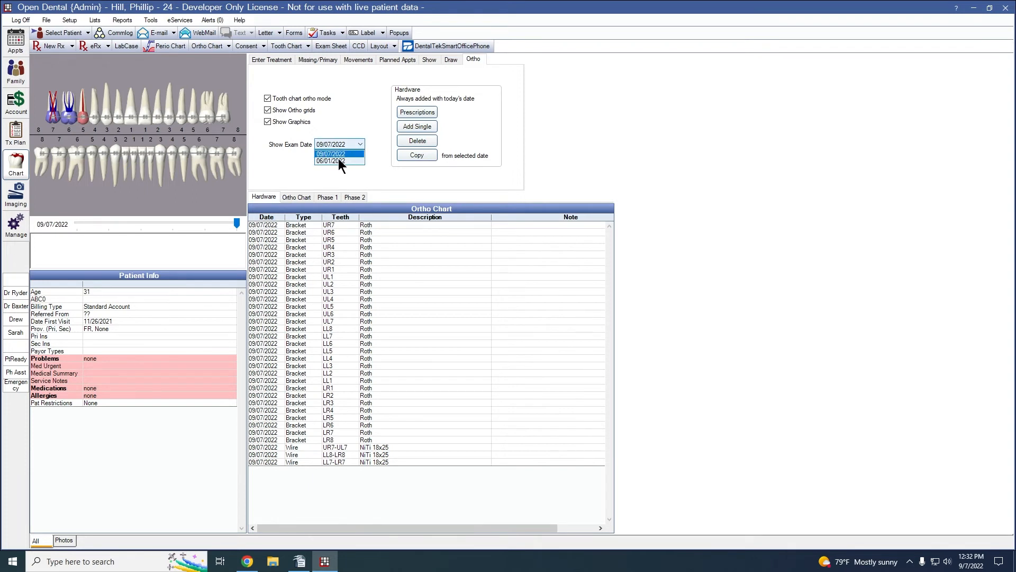
{"action": "left_click", "coordinate": [337, 159]}
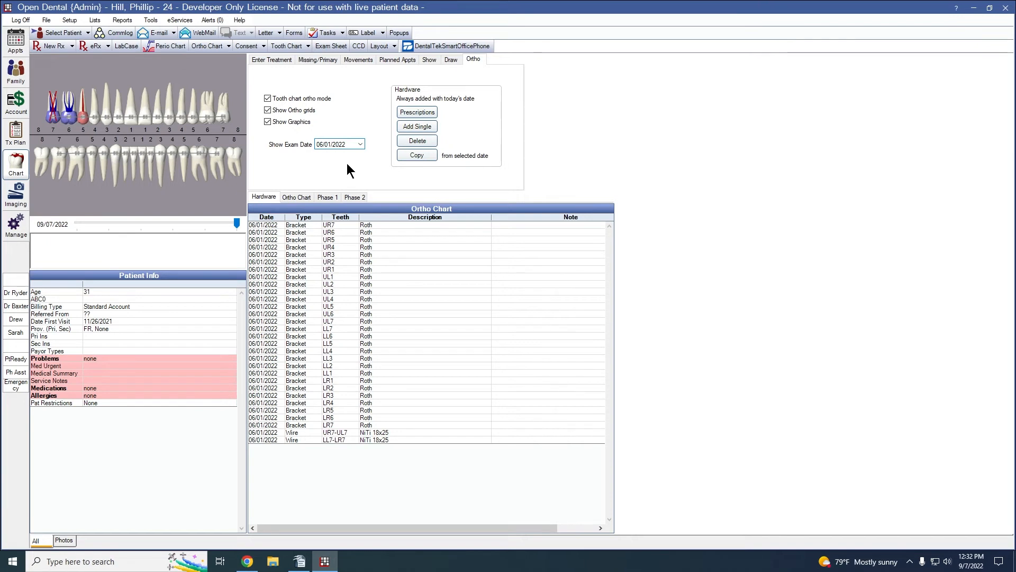
{"action": "left_click", "coordinate": [359, 146]}
{"action": "left_click", "coordinate": [329, 154]}
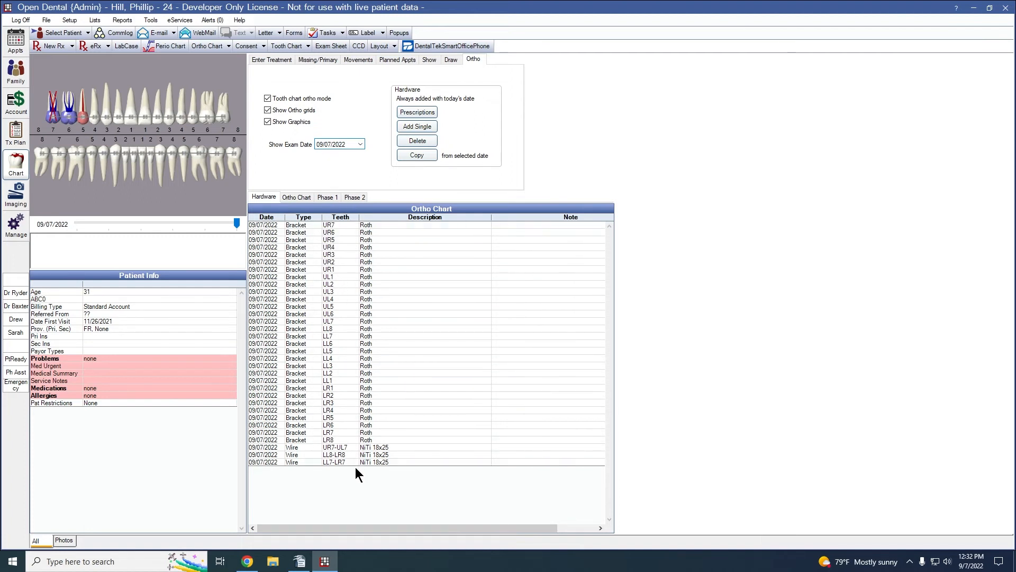
{"action": "left_click", "coordinate": [360, 144]}
{"action": "left_click", "coordinate": [350, 159]}
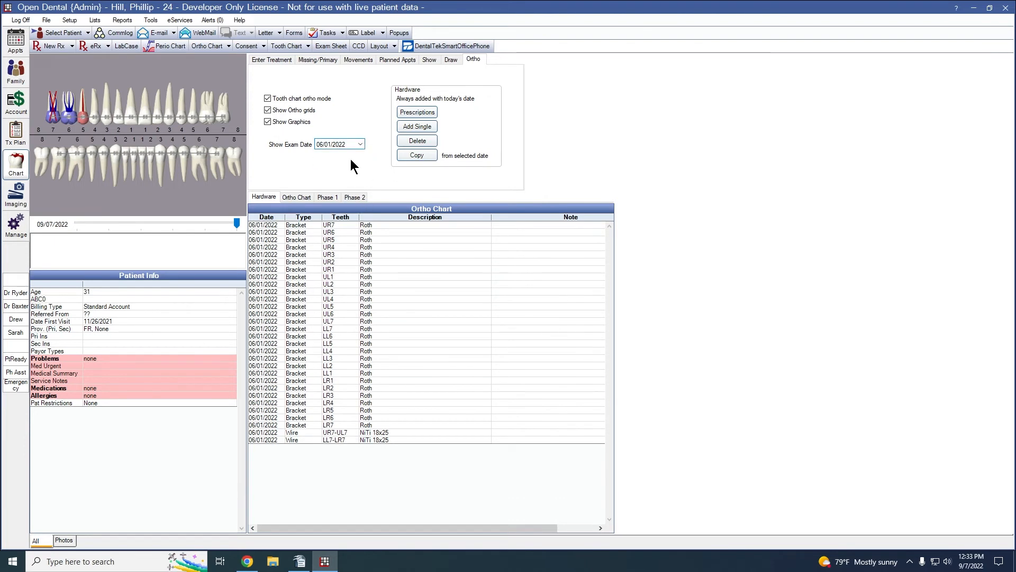
{"action": "left_click", "coordinate": [360, 144]}
{"action": "left_click", "coordinate": [344, 153]}
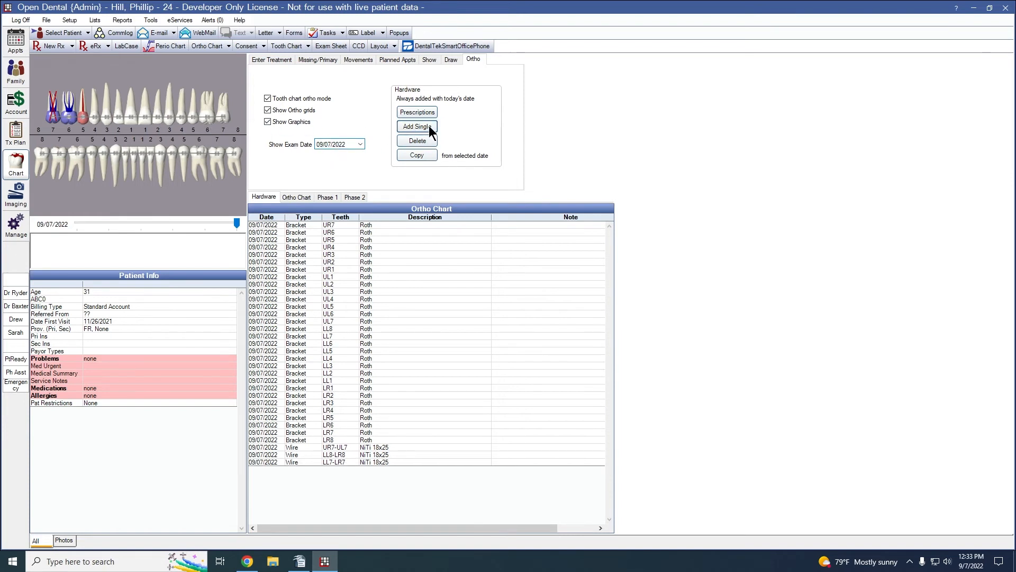
{"action": "left_click", "coordinate": [420, 112]}
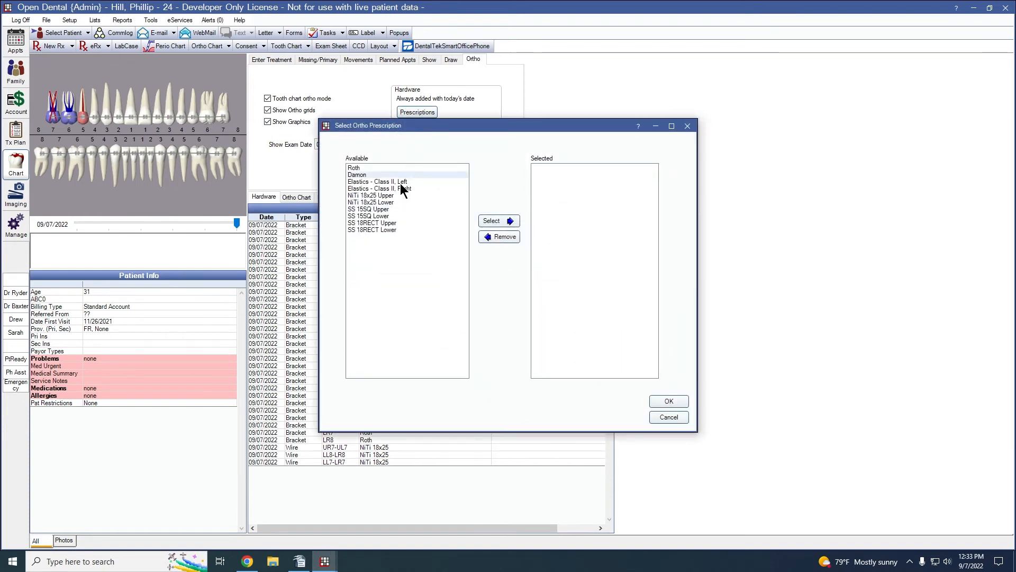
{"action": "left_click_drag", "start_coordinate": [380, 183], "coordinate": [381, 190]}
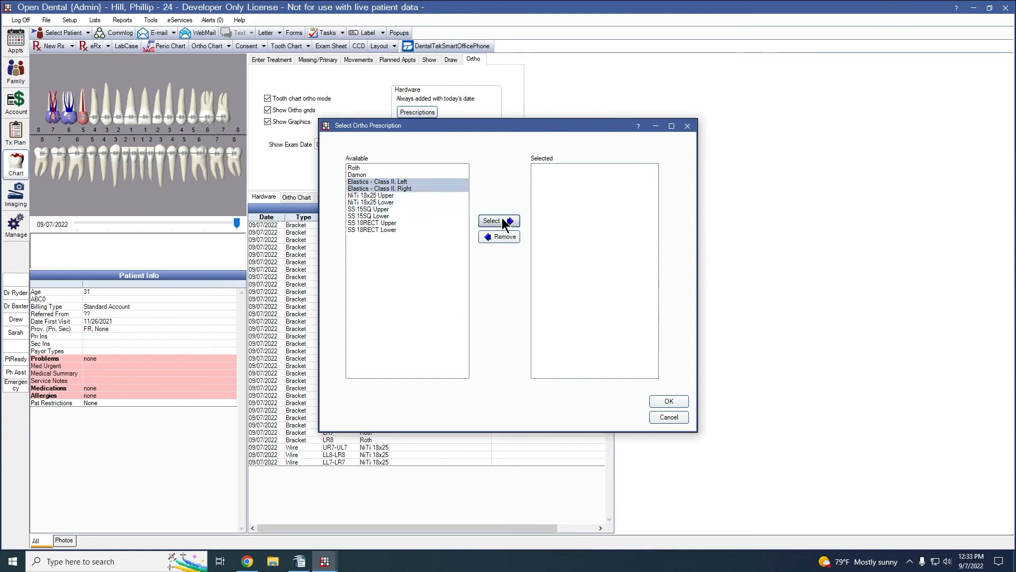
{"action": "left_click", "coordinate": [502, 220]}
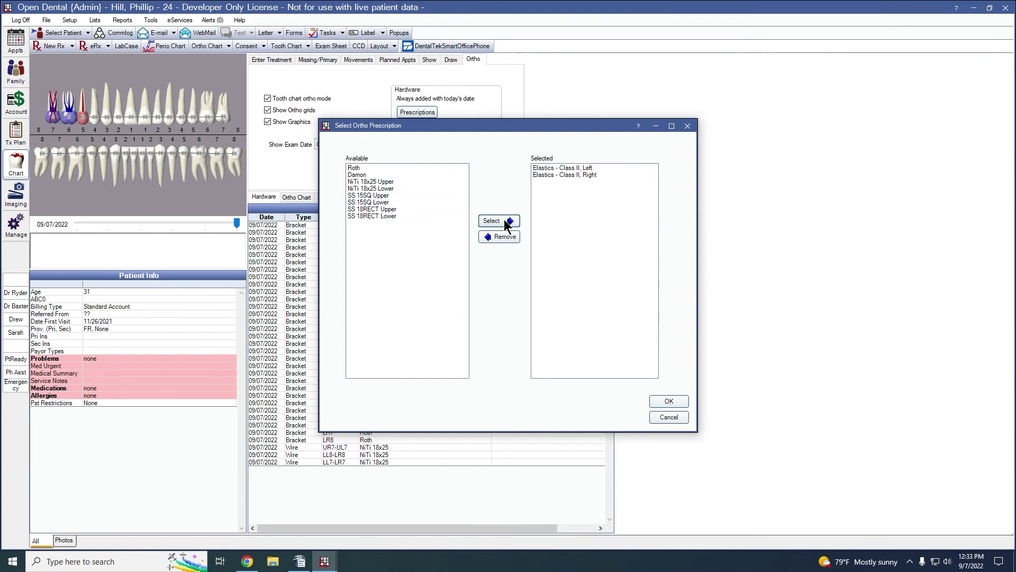
{"action": "left_click", "coordinate": [669, 402]}
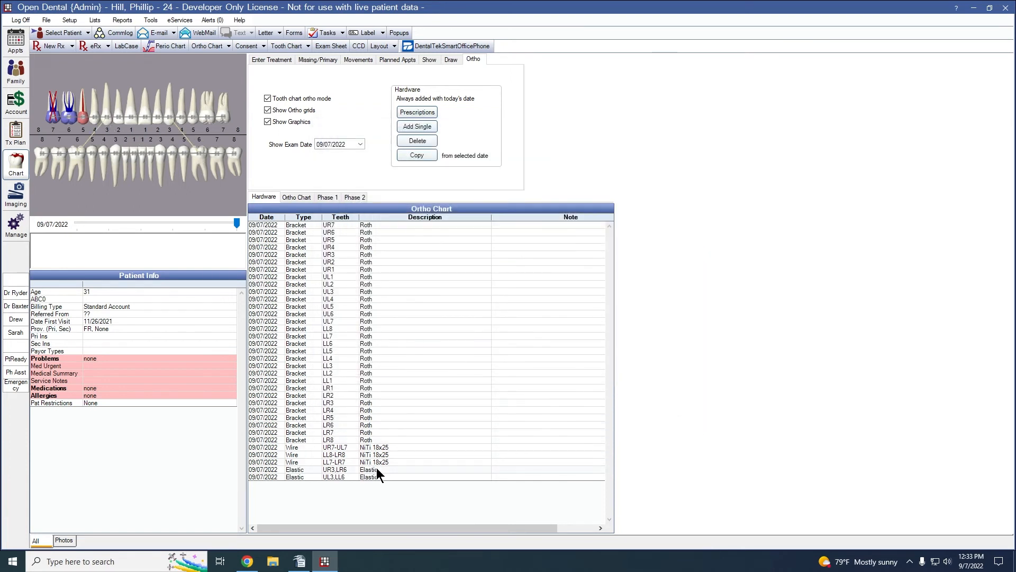
{"action": "left_click_drag", "start_coordinate": [379, 468], "coordinate": [381, 476]}
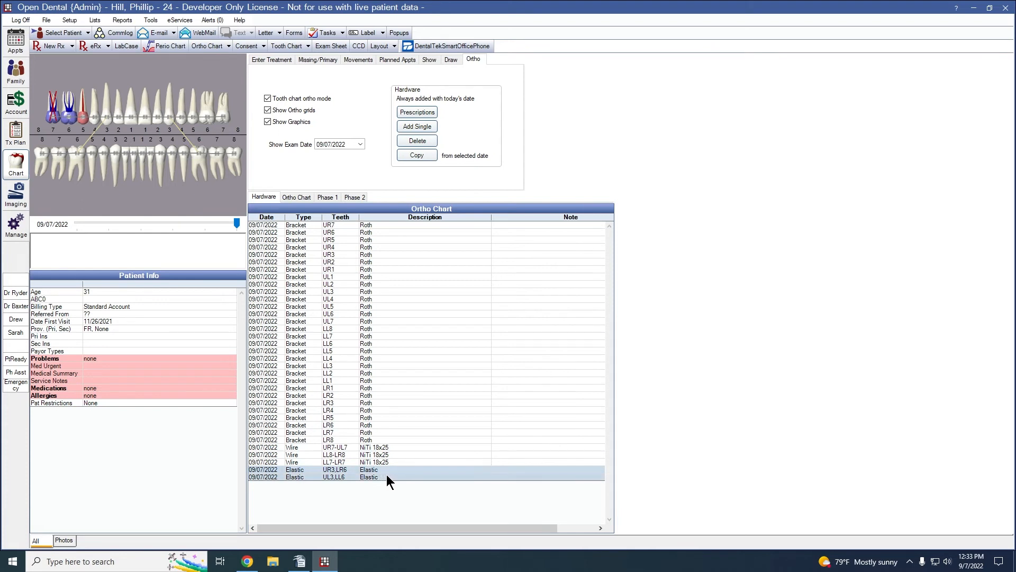
{"action": "right_click", "coordinate": [388, 479]}
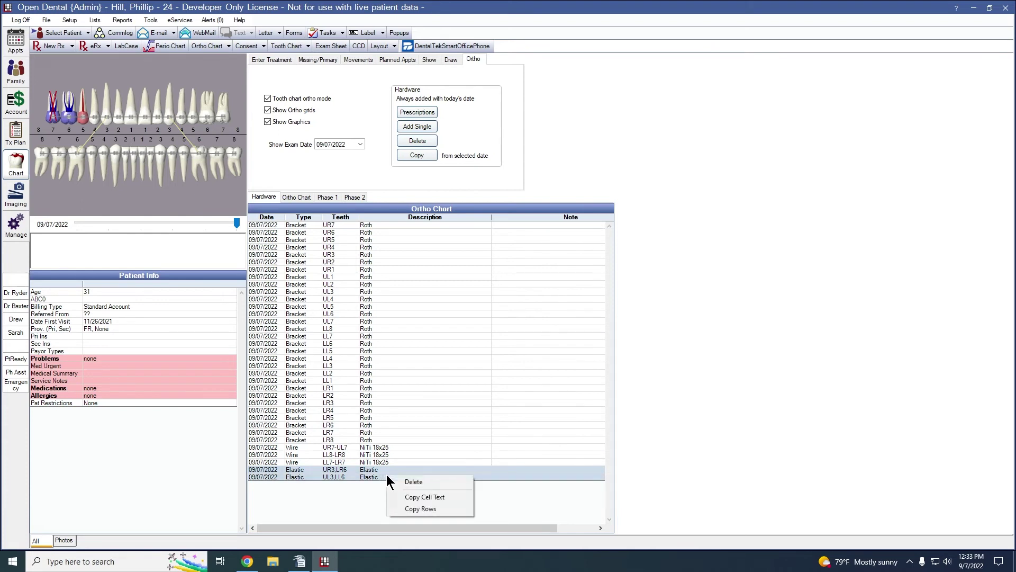
{"action": "left_click", "coordinate": [420, 482]}
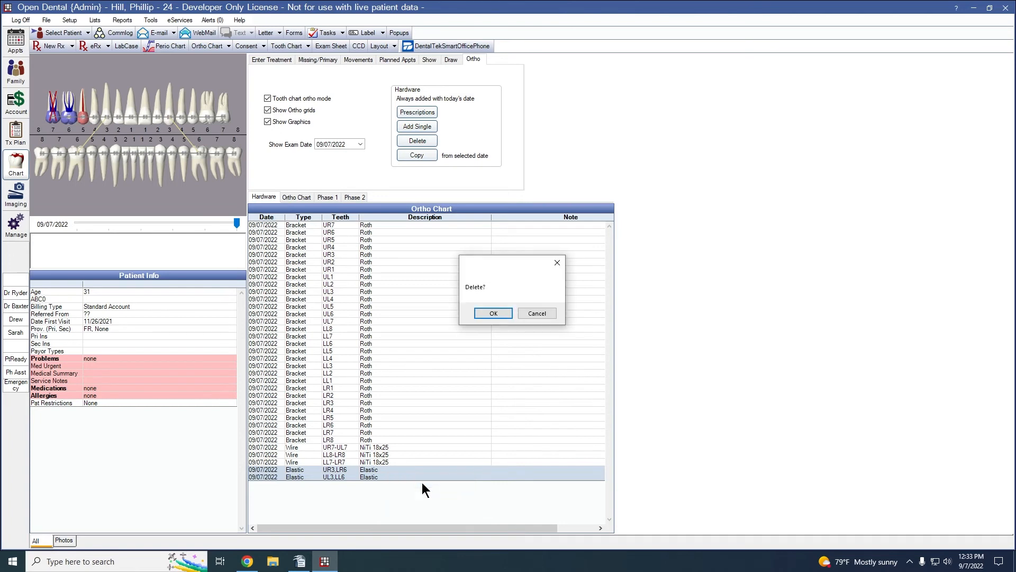
{"action": "left_click", "coordinate": [494, 314]}
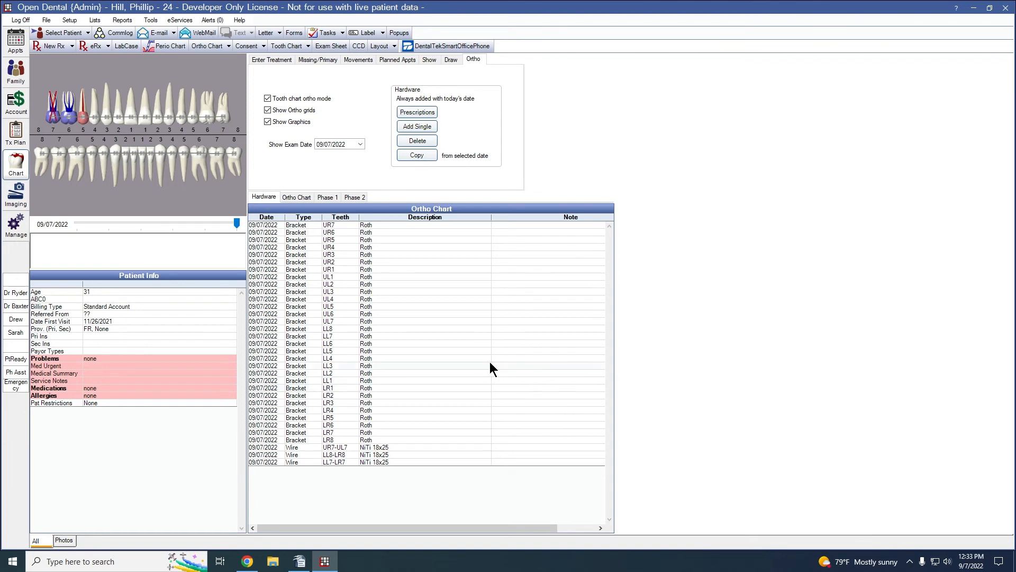
In the 09/07/2022 ortho chart visit, set Purpose to Initial and Home Care to Good.
{"action": "left_click", "coordinate": [204, 46]}
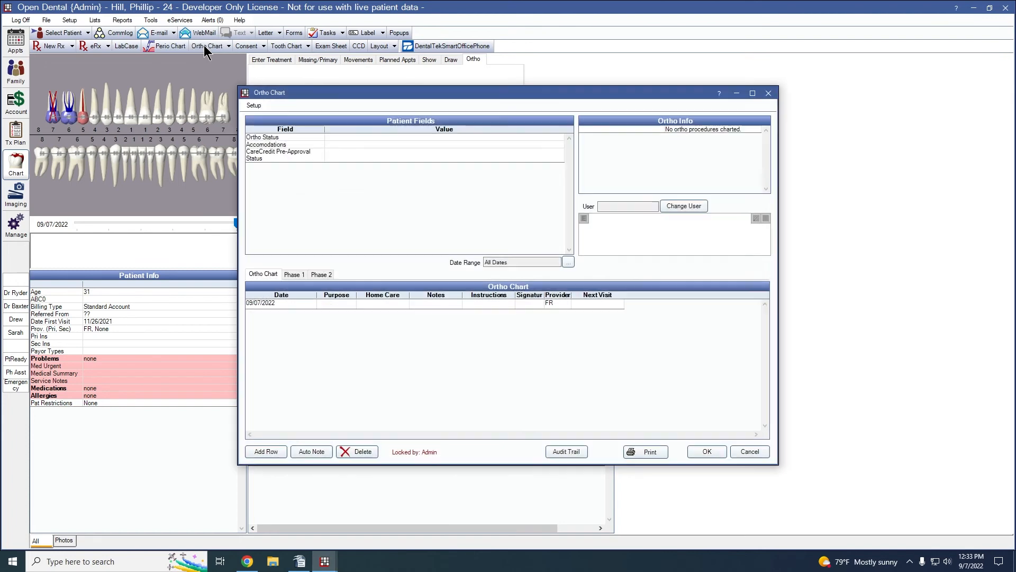
{"action": "left_click", "coordinate": [336, 303]}
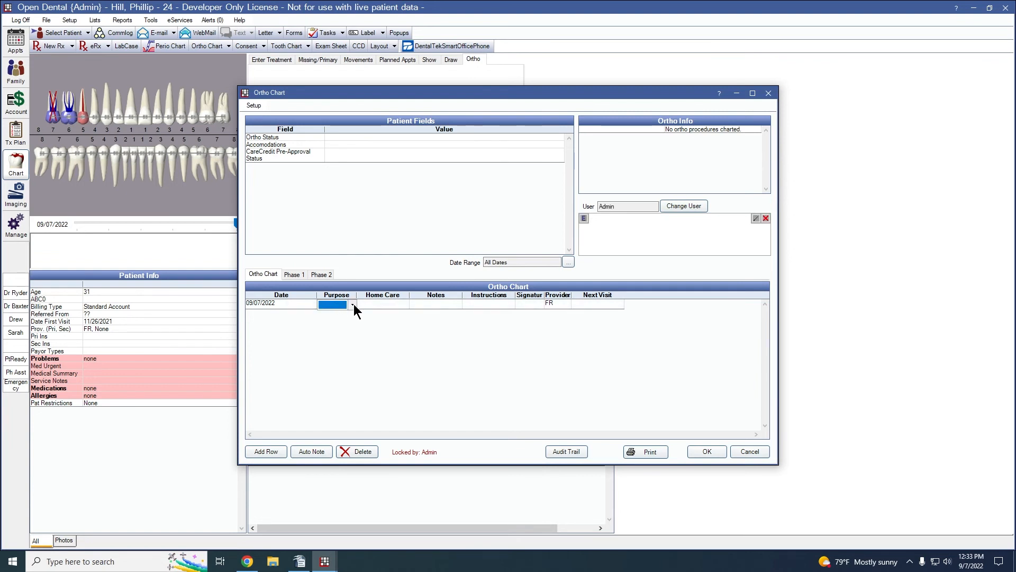
{"action": "left_click", "coordinate": [353, 304]}
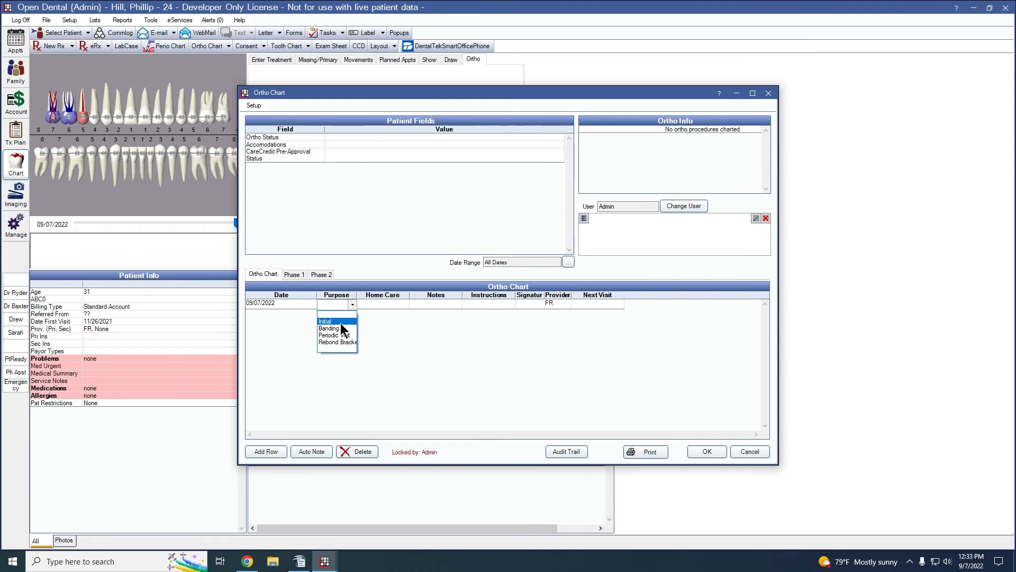
{"action": "left_click", "coordinate": [341, 323]}
{"action": "left_click", "coordinate": [381, 305]}
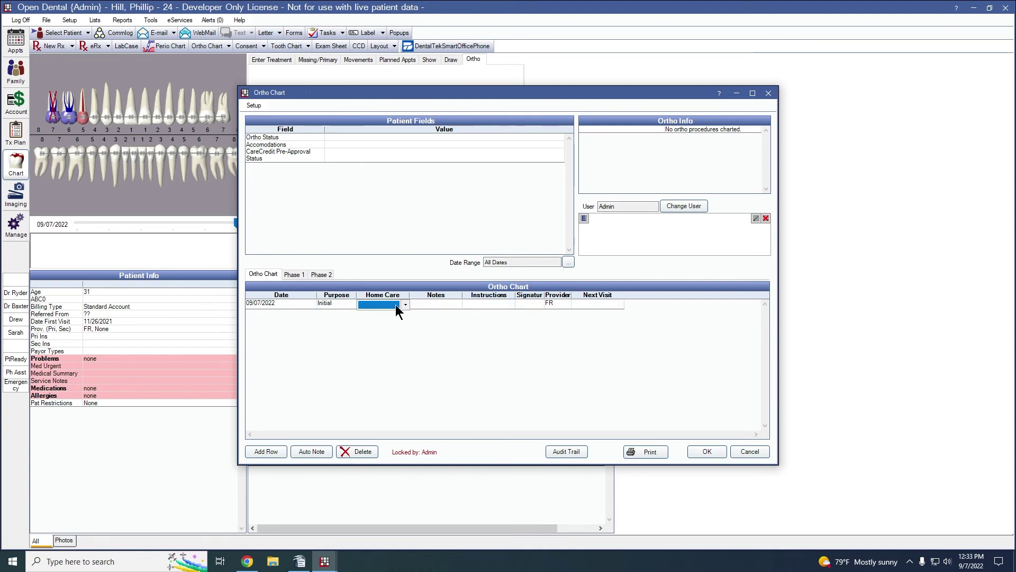
{"action": "left_click", "coordinate": [453, 303]}
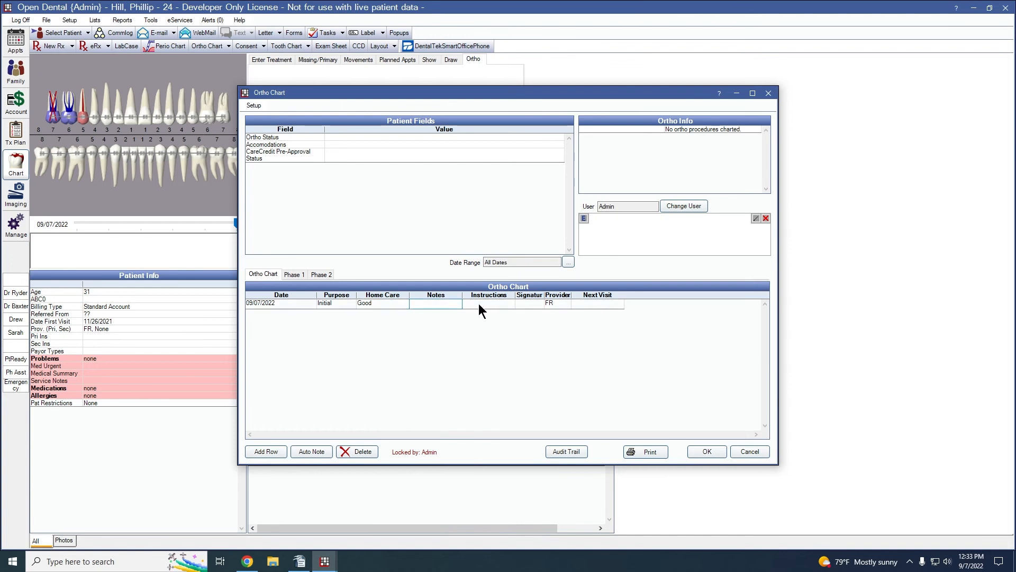
Enter the visit instructions, correcting a misspelling, sign the entry and start the next visit date 10/07/2022.
{"action": "left_click", "coordinate": [478, 304]}
{"action": "type", "text": "Continue "}
{"action": "type", "text": "withIN"}
{"action": "type", "text": "ructions"}
{"action": "type", "text": "n"}
{"action": "key", "text": "Left"}
{"action": "key", "text": "BackSpace"}
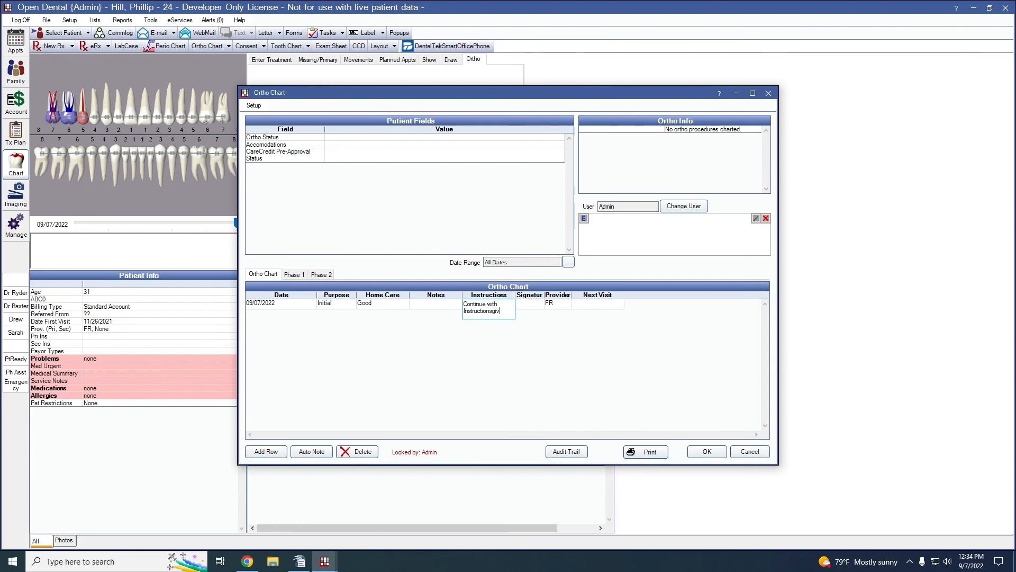
{"action": "type", "text": "en"}
{"action": "left_click", "coordinate": [527, 306]}
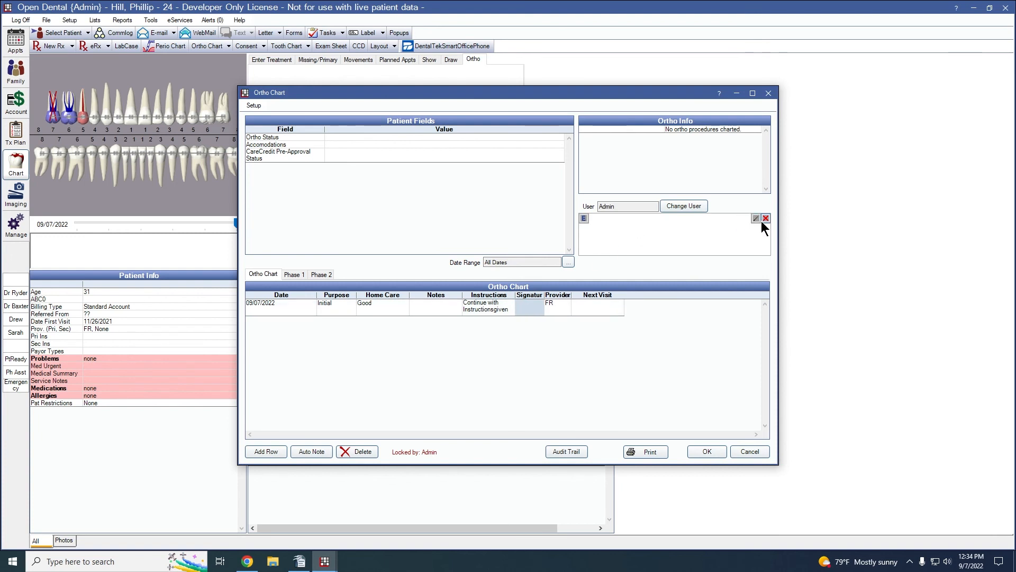
{"action": "left_click", "coordinate": [585, 218]}
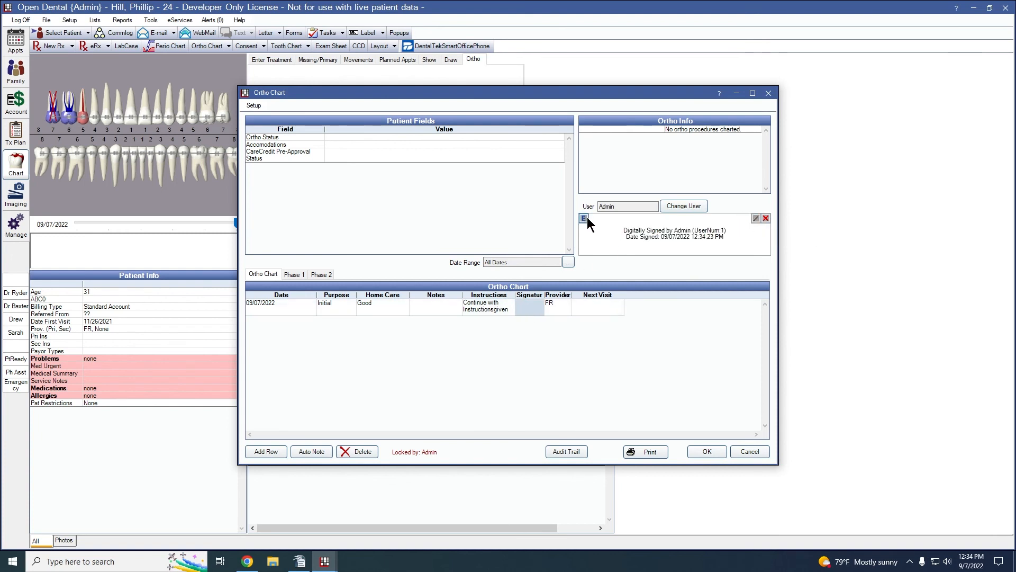
{"action": "left_click", "coordinate": [606, 303]}
{"action": "type", "text": "10"}
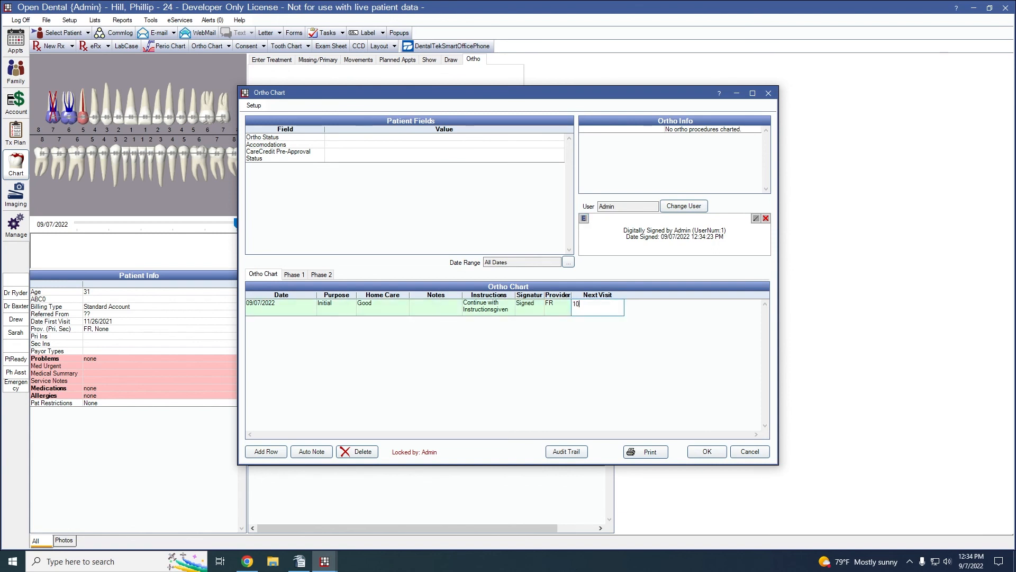
{"action": "type", "text": "/07/2022"}
{"action": "left_click", "coordinate": [720, 451]}
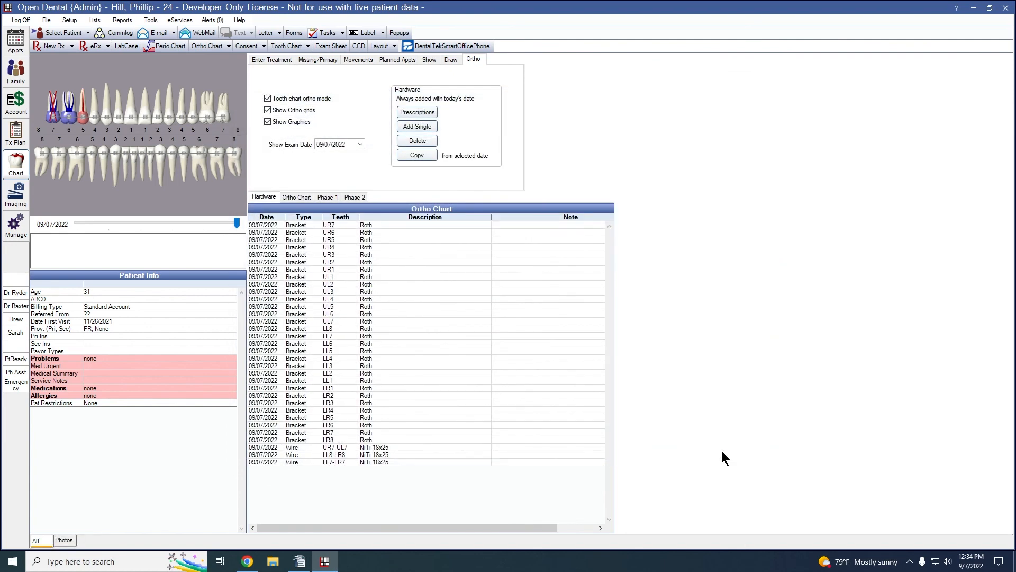
{"action": "left_click", "coordinate": [295, 197]}
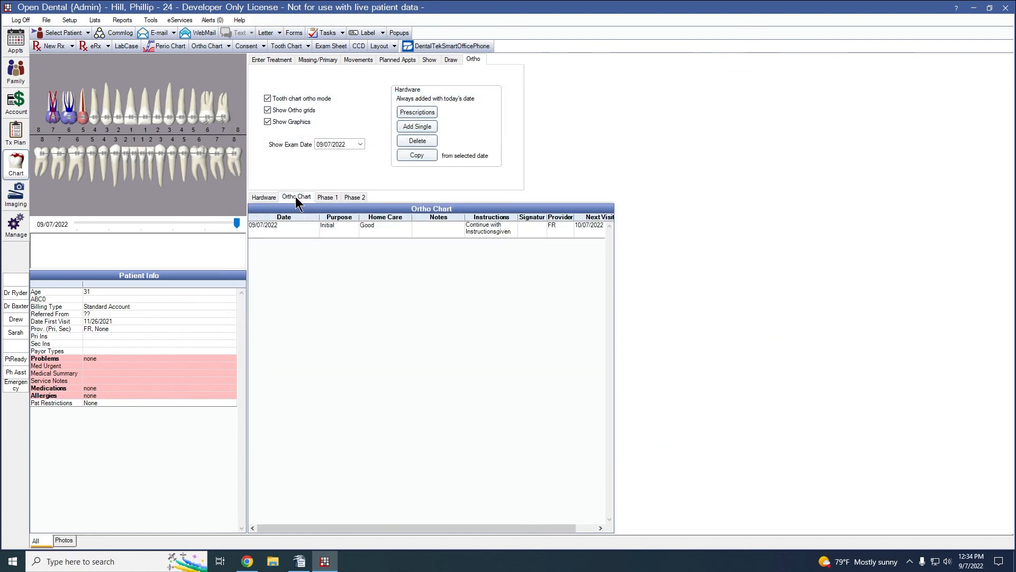
{"action": "left_click", "coordinate": [264, 198]}
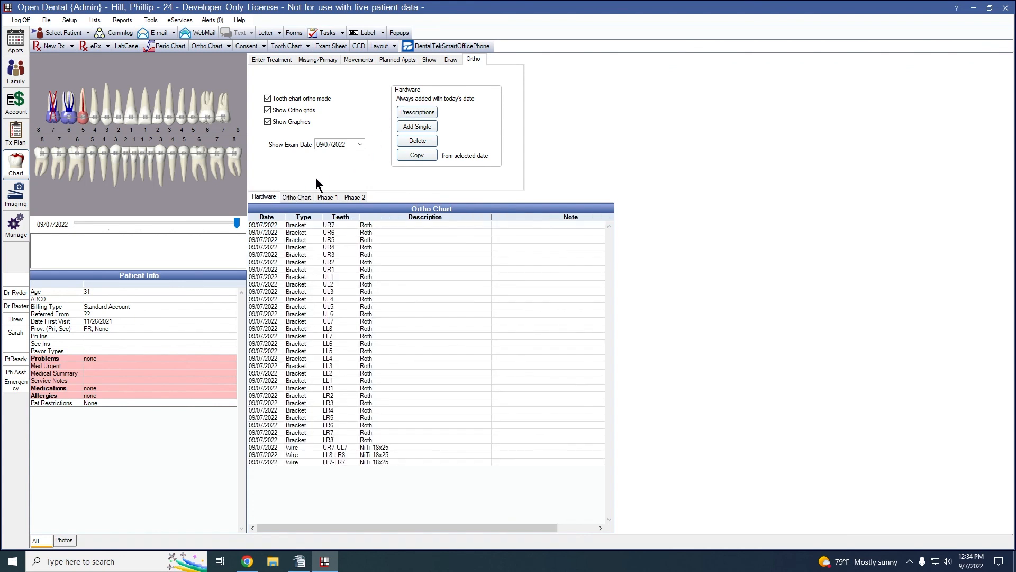
{"action": "left_click", "coordinate": [301, 201]}
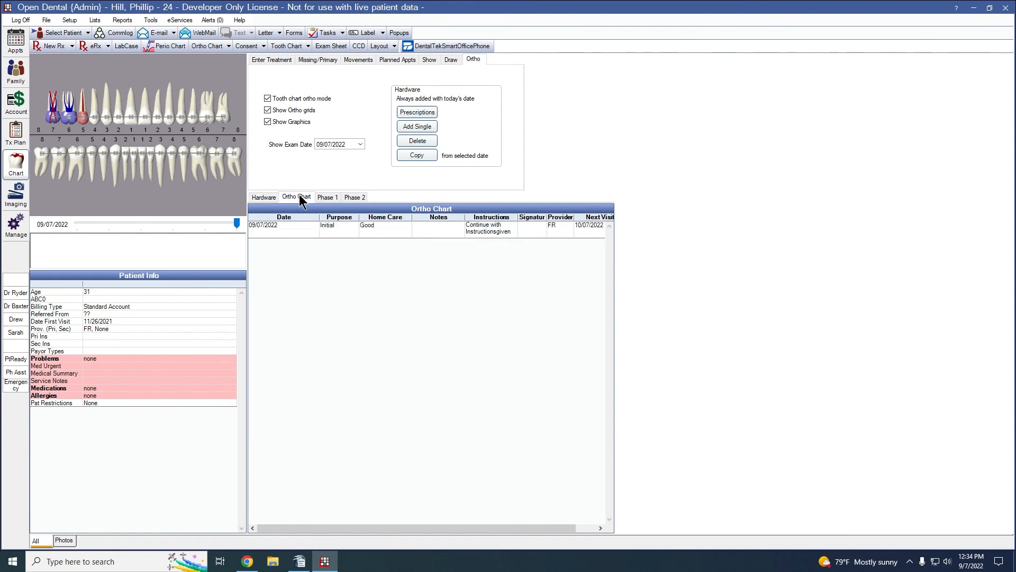